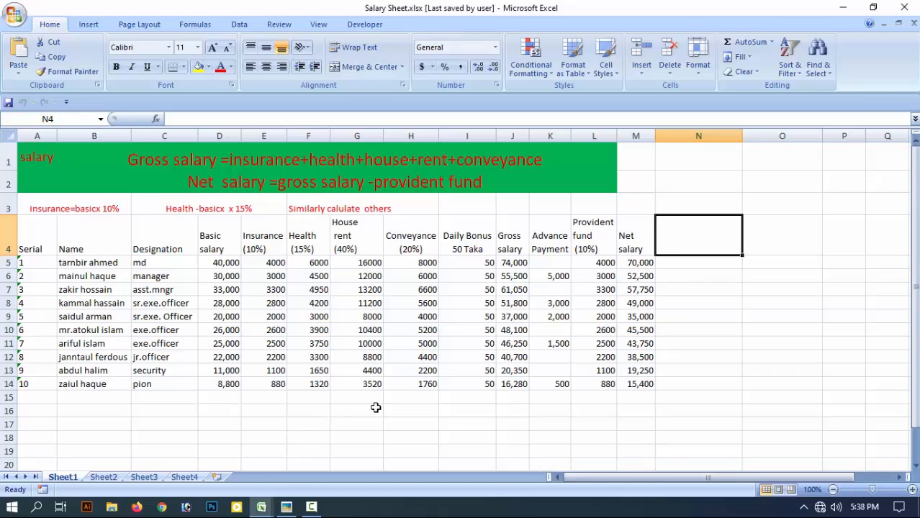
drag(640, 205, 680, 207)
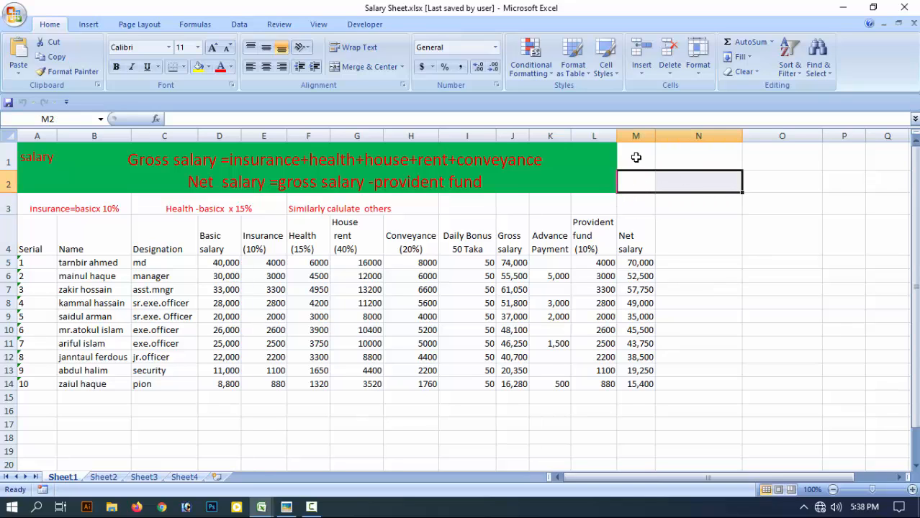
drag(637, 156, 682, 150)
click(698, 192)
click(644, 184)
drag(651, 178, 700, 238)
Go through the Net salary column row by row from row 5 to row 14, including the formula header.
drag(647, 263, 700, 262)
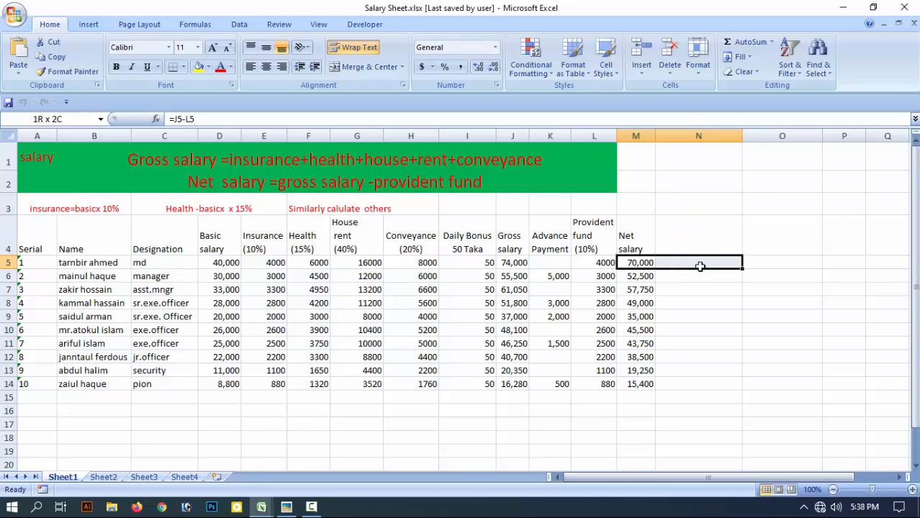
drag(643, 276, 691, 307)
click(643, 305)
drag(639, 323, 698, 331)
click(640, 332)
drag(639, 346, 691, 352)
click(645, 357)
drag(632, 373, 690, 371)
drag(640, 388, 711, 380)
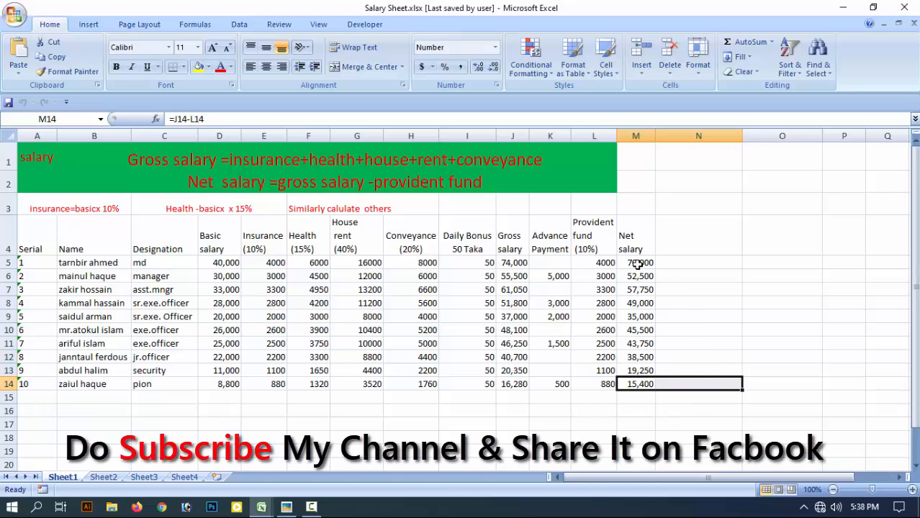
drag(637, 264, 593, 382)
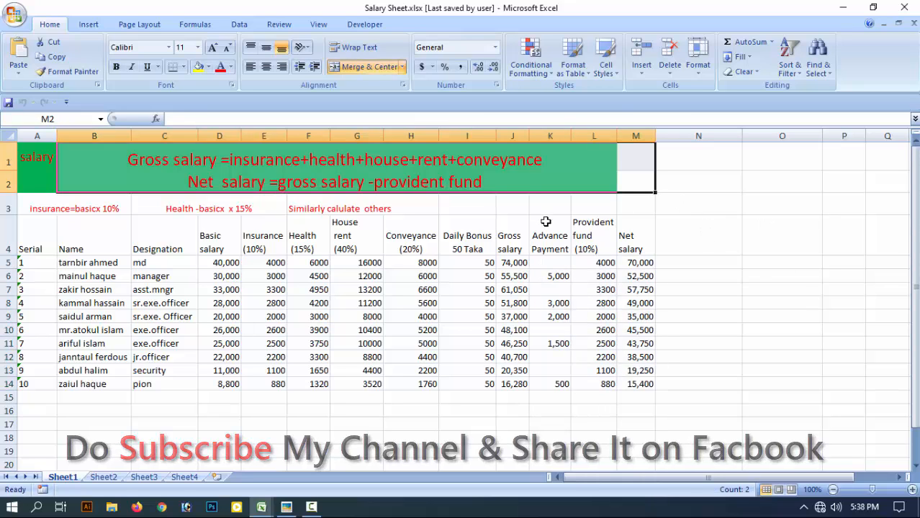
click(685, 146)
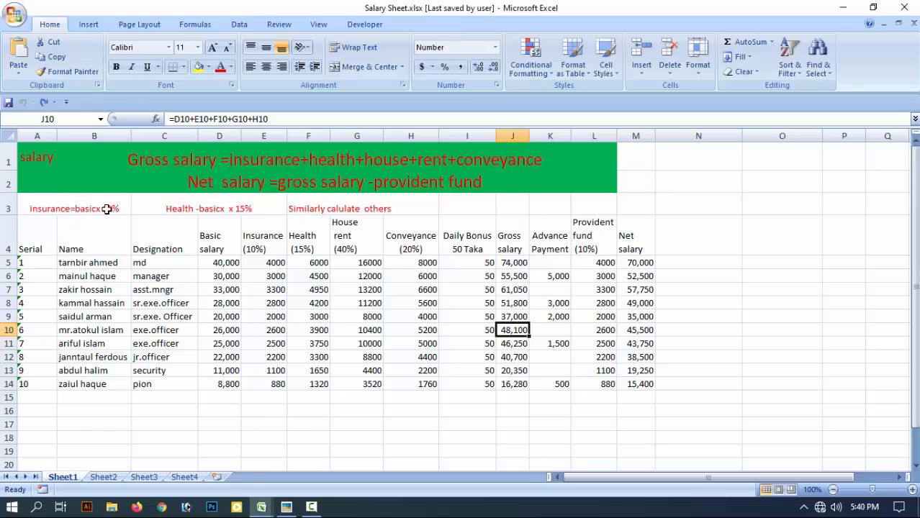
Review the layout of the whole salary table in A1:M14, including the designation, basic salary, insurance and health columns.
drag(29, 149, 640, 380)
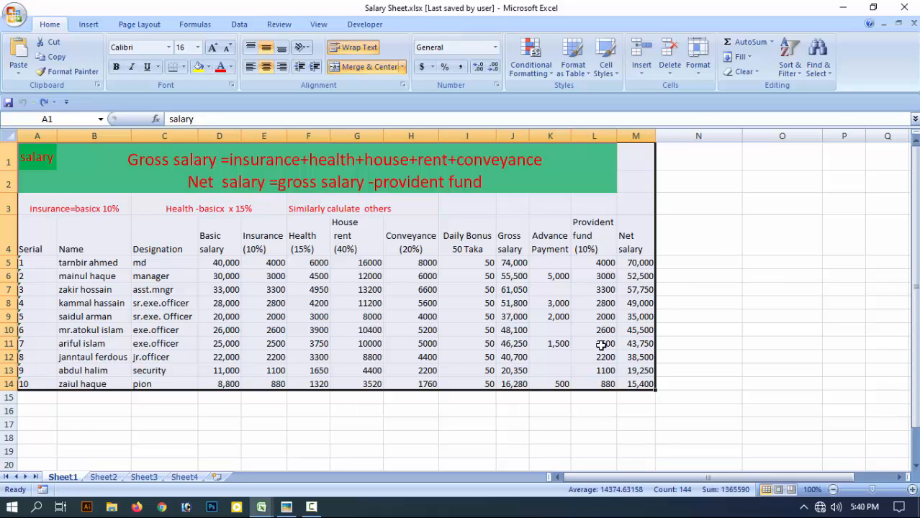
click(6, 163)
drag(5, 163, 41, 382)
drag(190, 276, 223, 303)
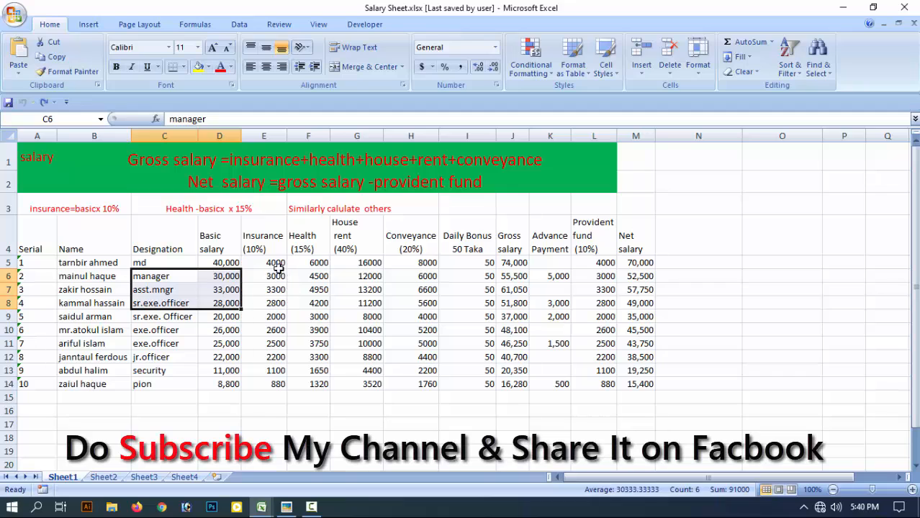
drag(277, 265, 328, 318)
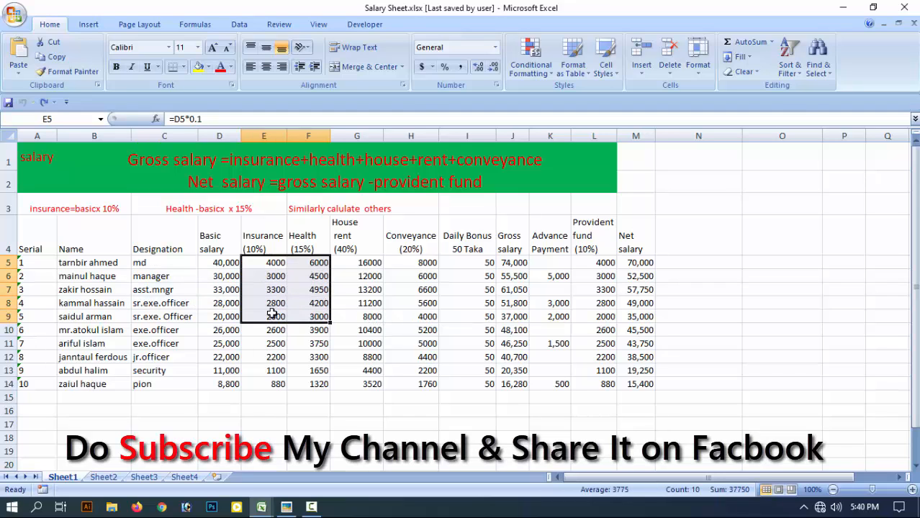
click(231, 224)
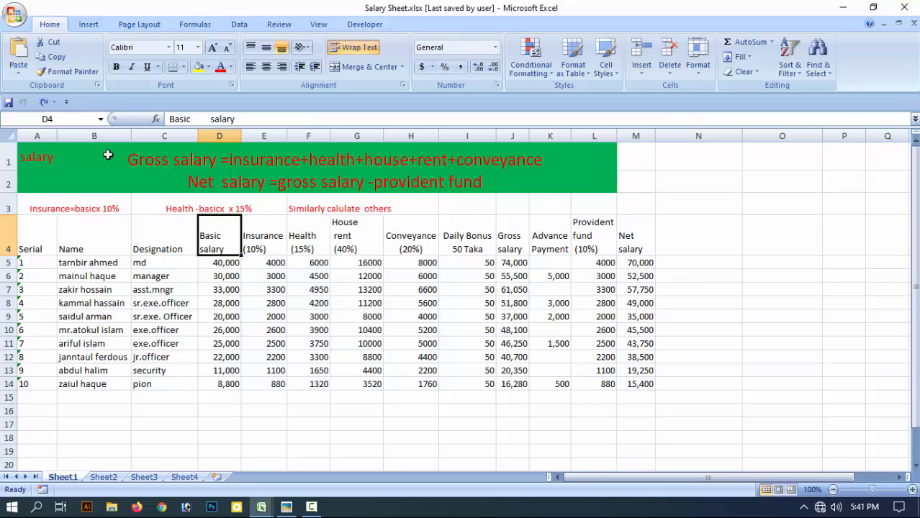
Examine the gross and net salary formulas in the green header and the insurance and health calculation notes in row 3.
click(121, 176)
drag(33, 151, 631, 185)
click(614, 187)
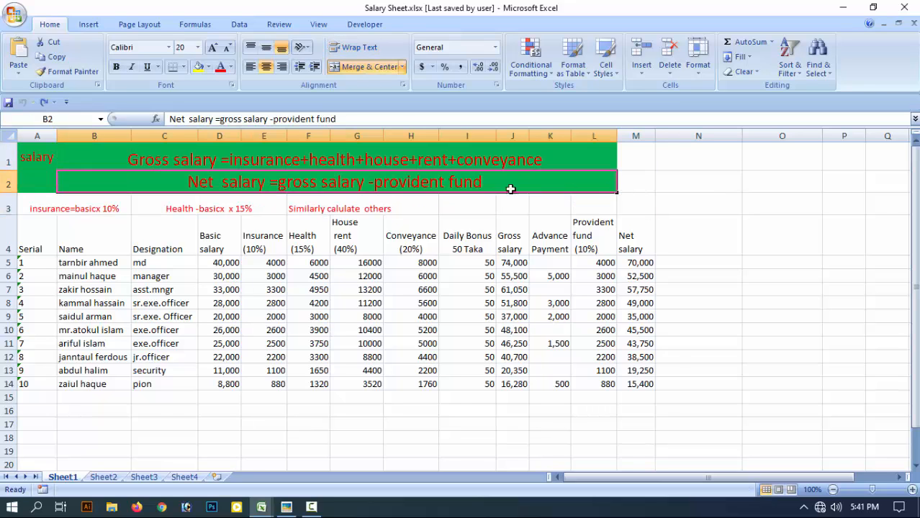
drag(127, 151, 612, 185)
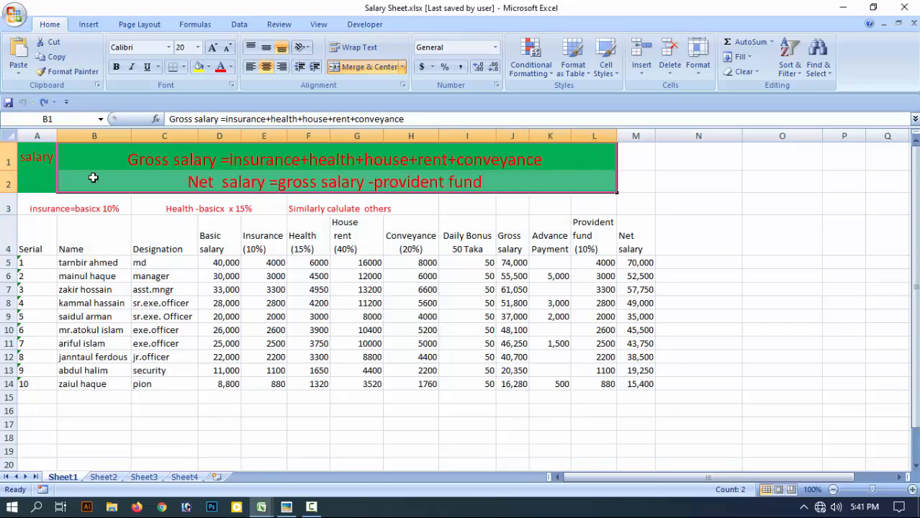
click(62, 210)
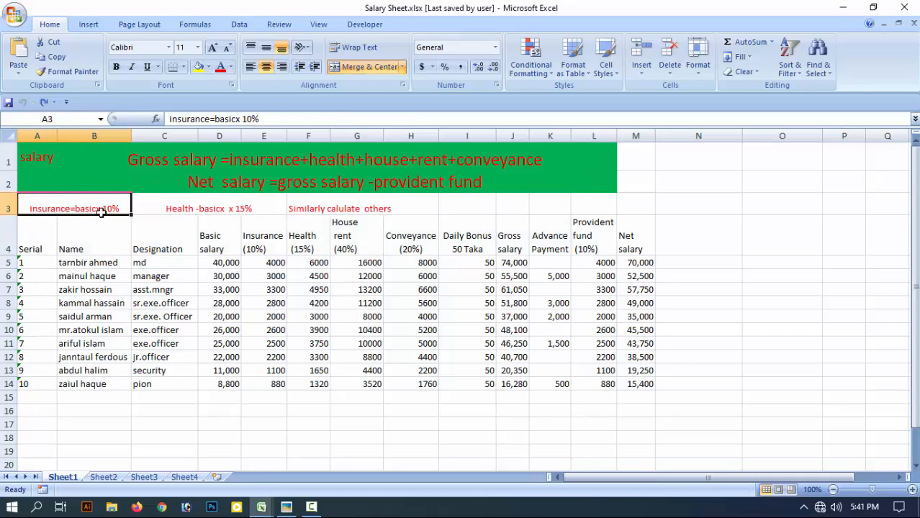
drag(97, 206, 583, 204)
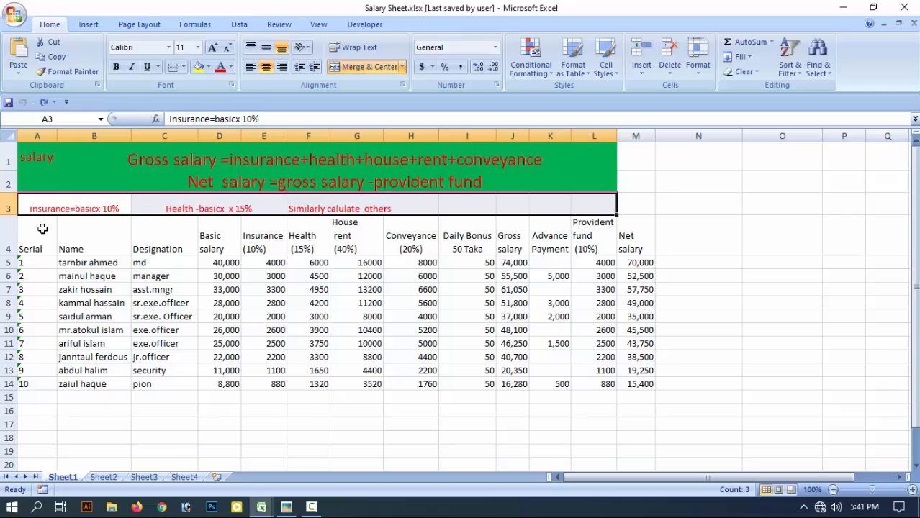
Look over the Serial and Name columns from their headers down to row 14.
drag(42, 229, 37, 389)
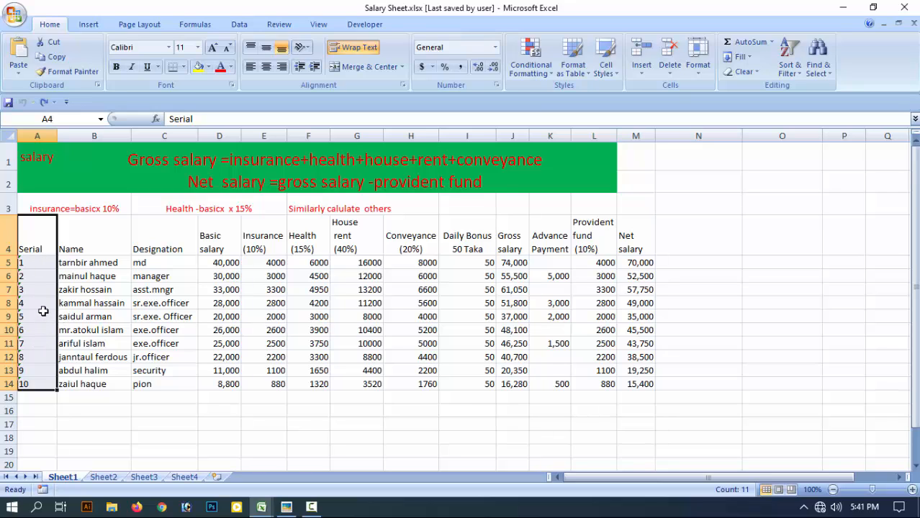
drag(37, 263, 20, 461)
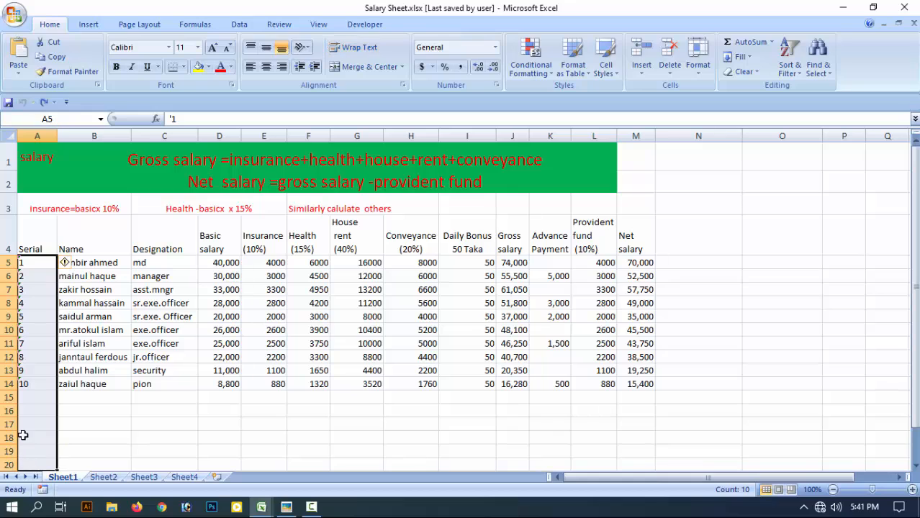
click(91, 240)
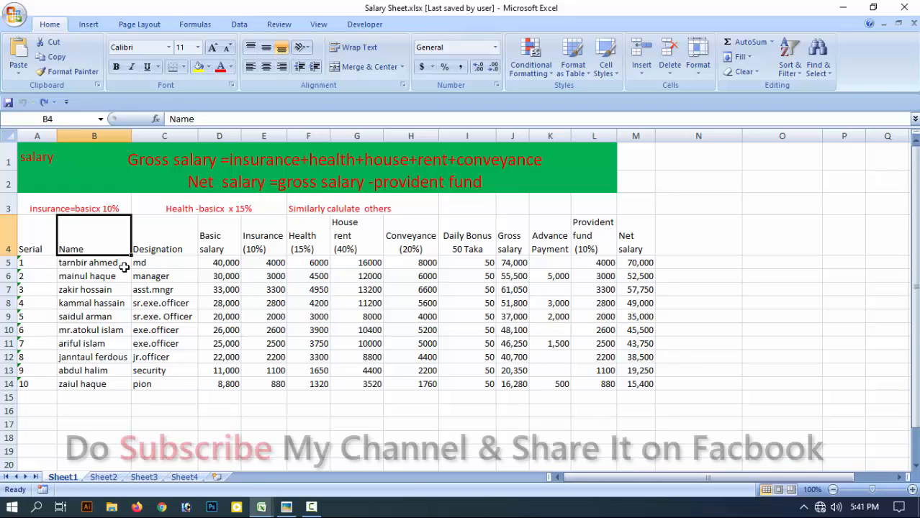
drag(124, 267, 121, 479)
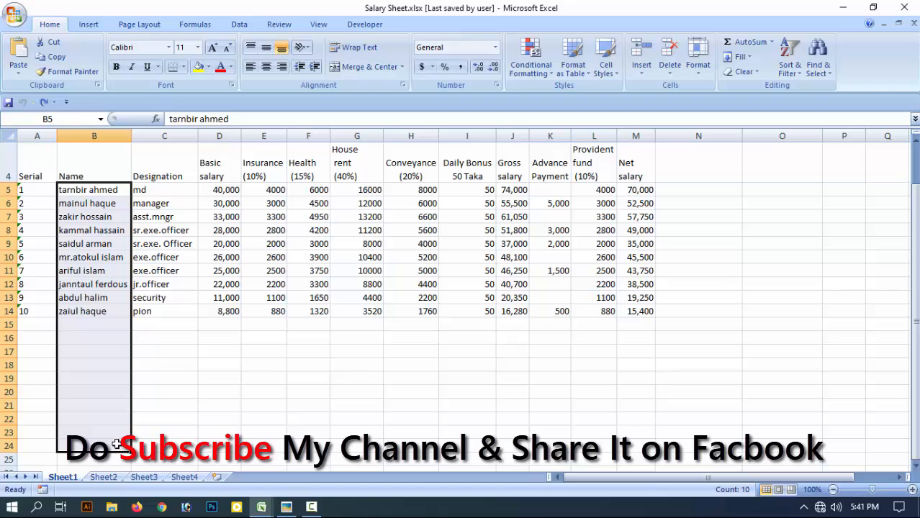
scroll(96, 386, up, 1)
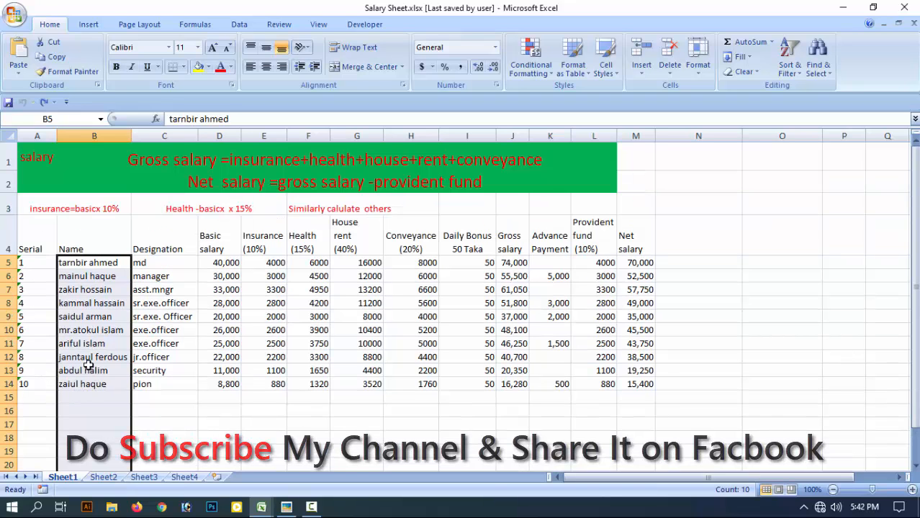
Examine the Designation column entry by entry, from md in row 5 to pion in row 14.
click(154, 264)
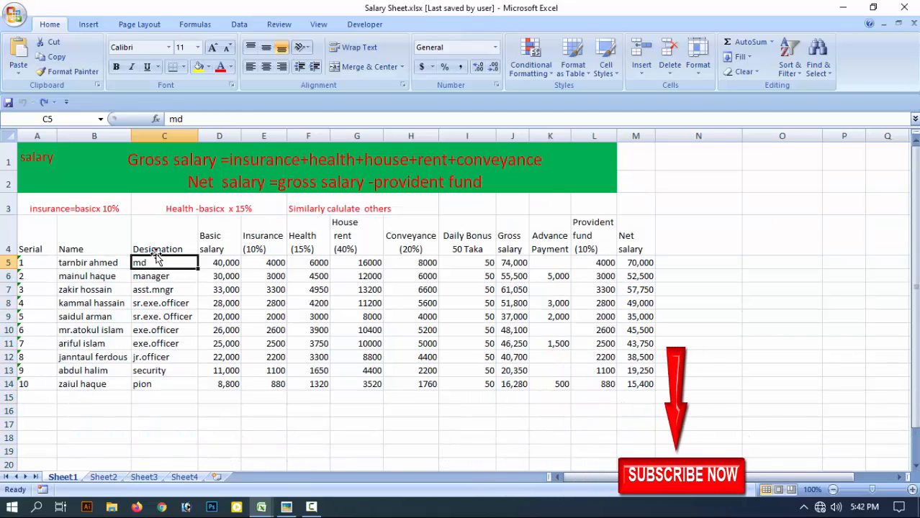
click(154, 248)
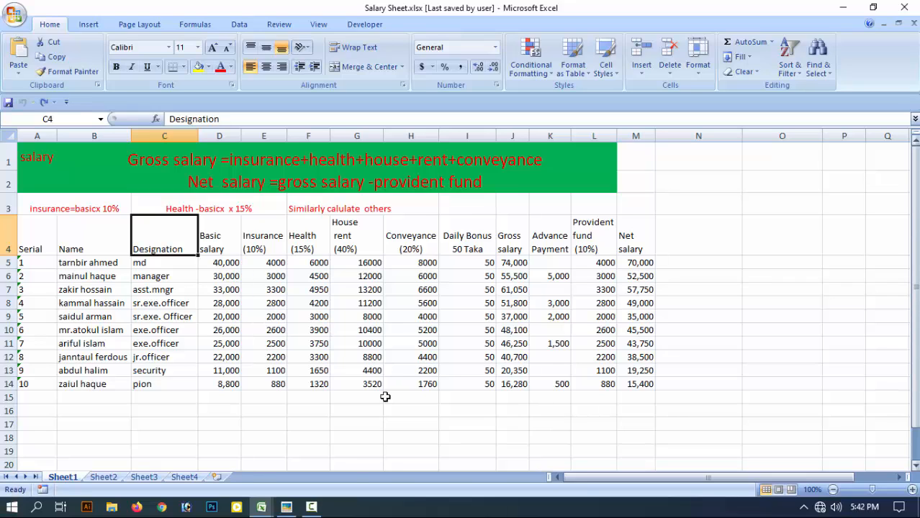
click(157, 265)
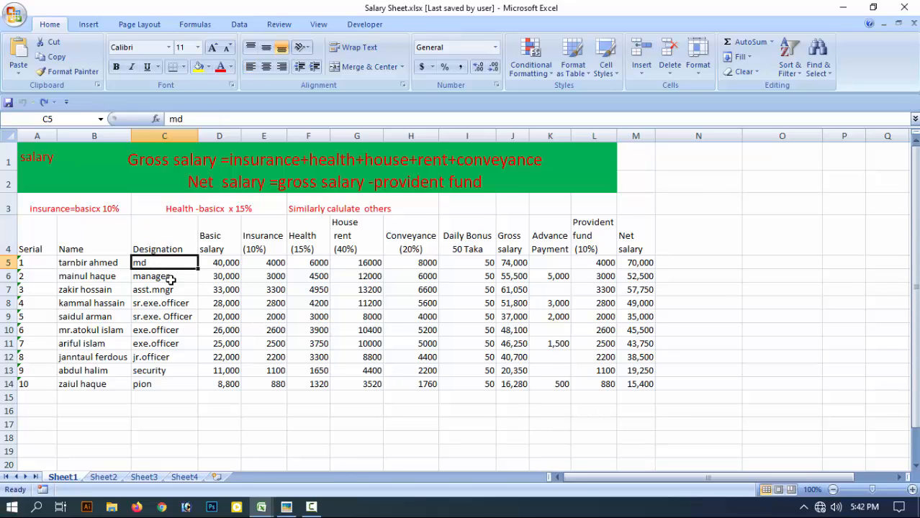
click(170, 279)
click(180, 292)
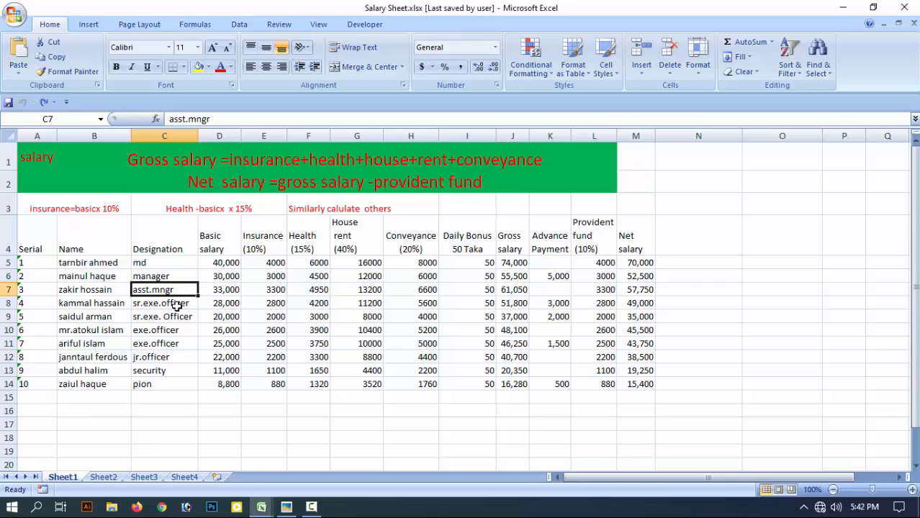
drag(164, 305, 178, 362)
click(175, 374)
click(170, 385)
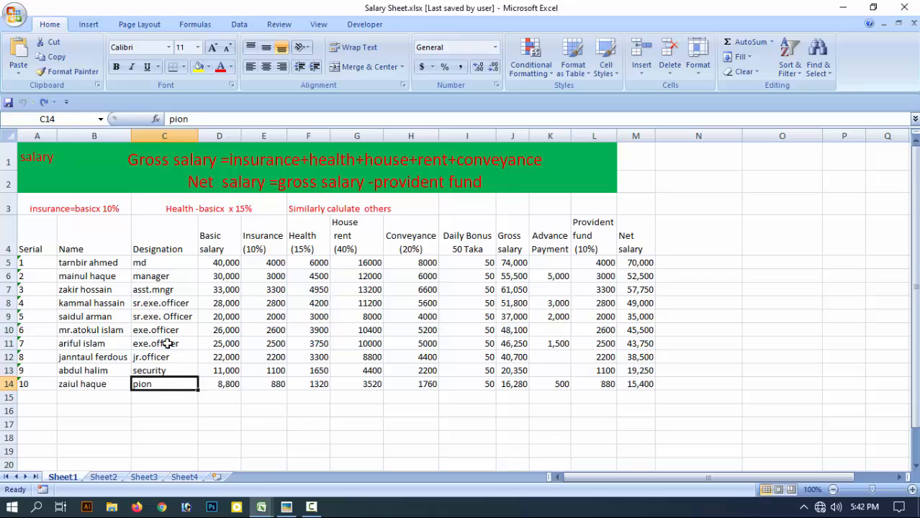
drag(164, 263, 189, 466)
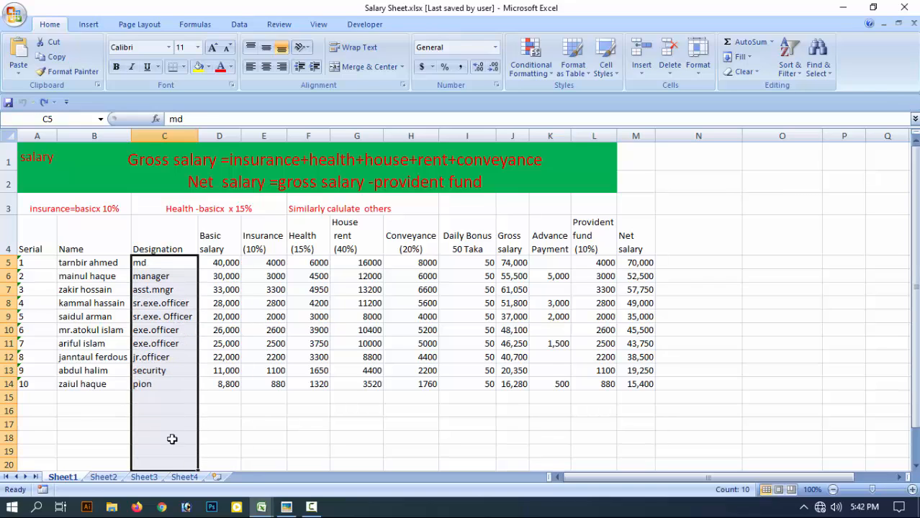
click(165, 288)
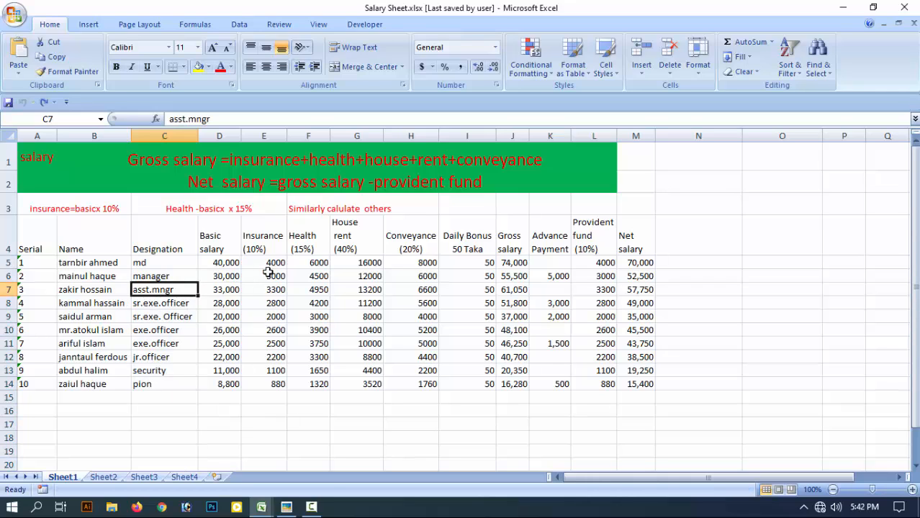
Examine the Basic salary entries in rows 5 to 14, leaving the cell contents in place.
click(228, 252)
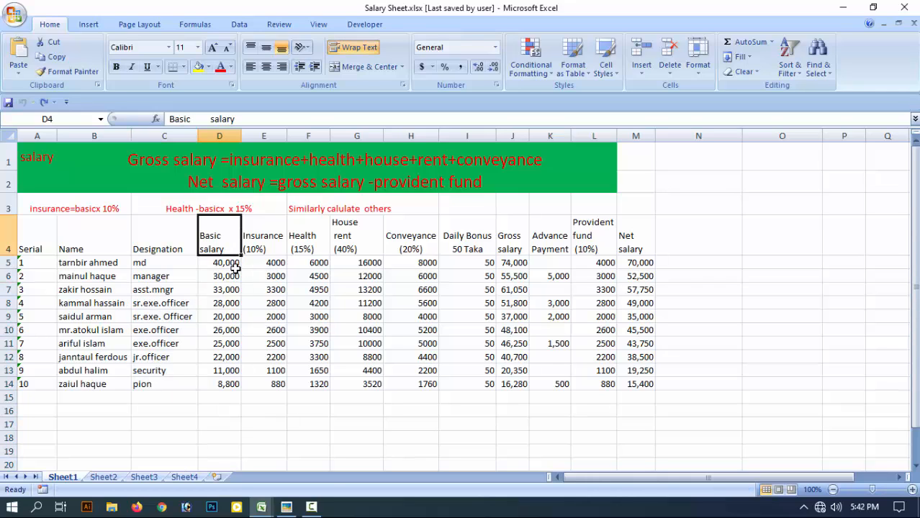
drag(226, 265, 227, 400)
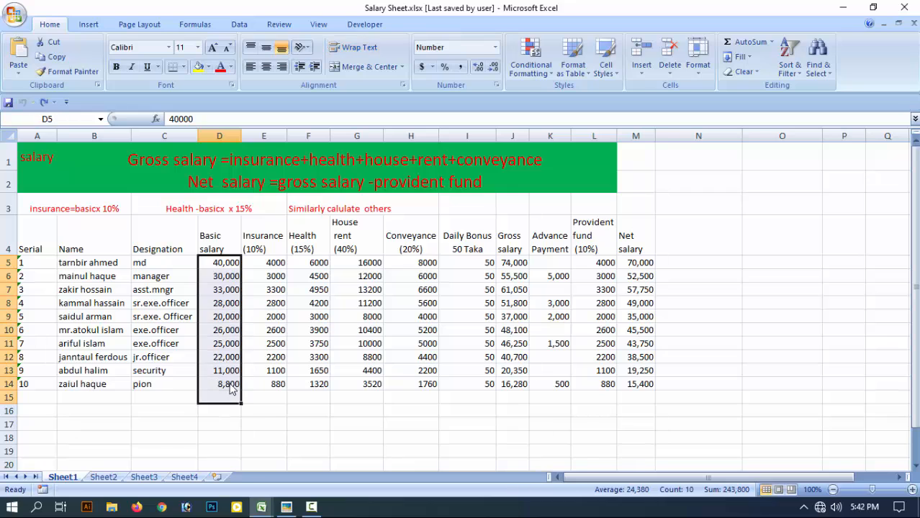
click(227, 289)
drag(227, 297, 237, 311)
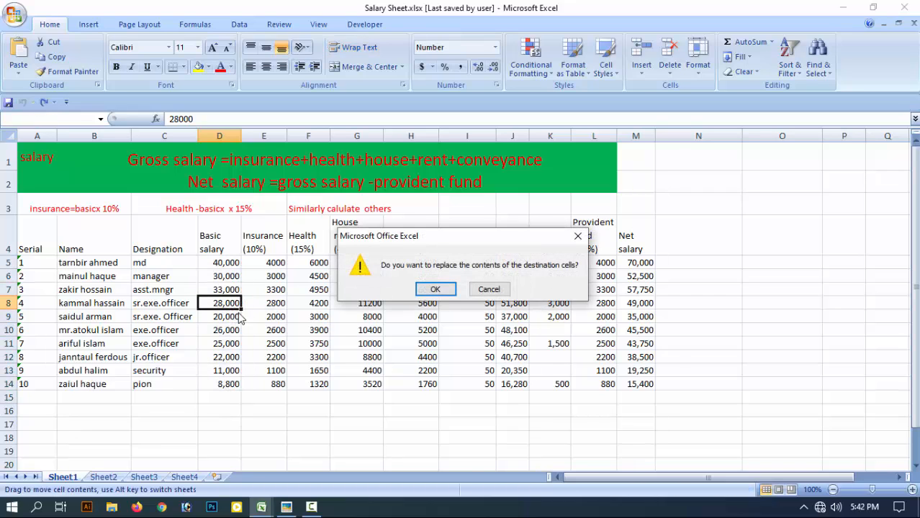
click(481, 289)
drag(219, 264, 232, 462)
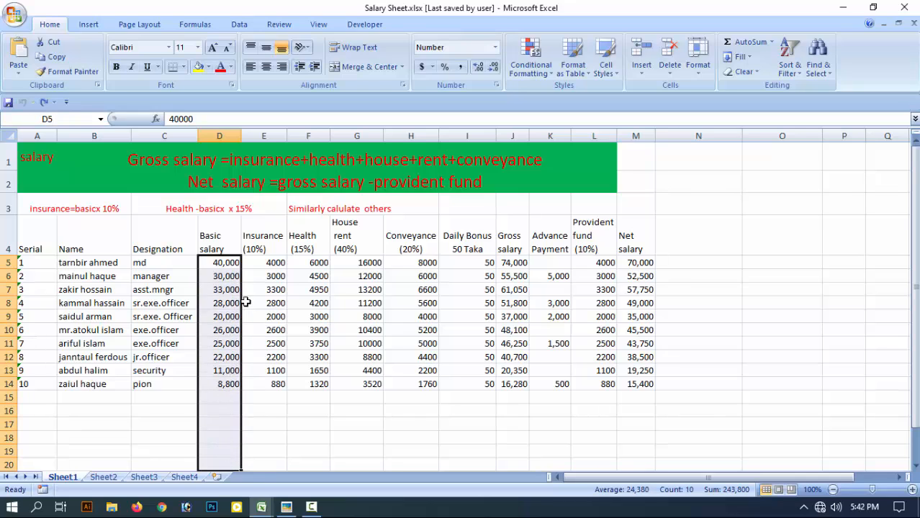
click(234, 286)
click(217, 264)
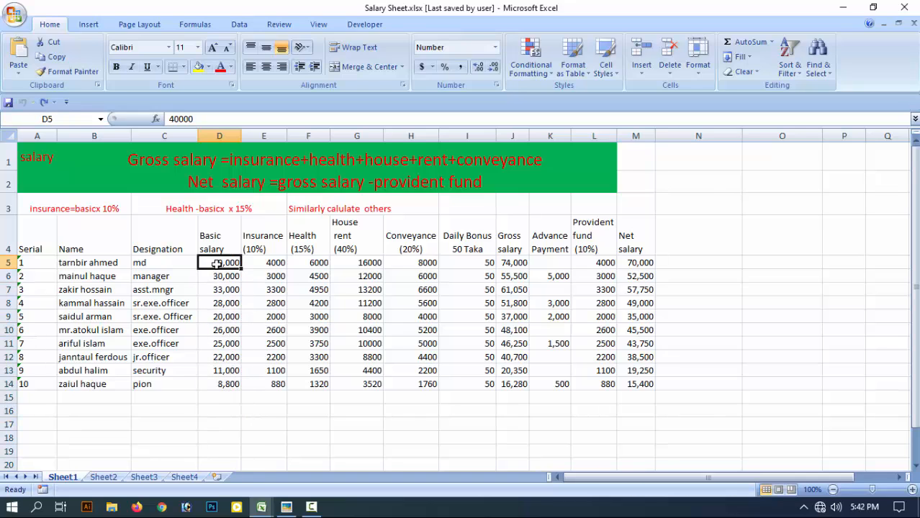
key(Down)
key(Down)
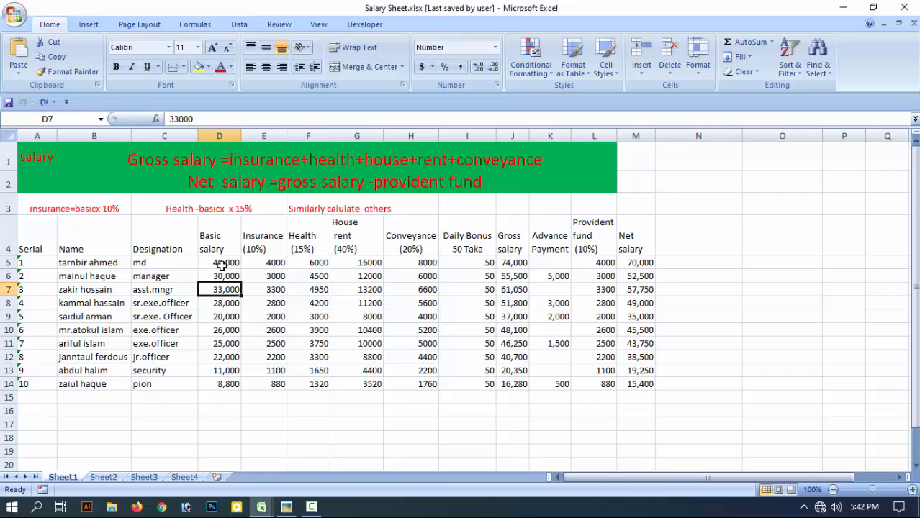
drag(223, 265, 237, 465)
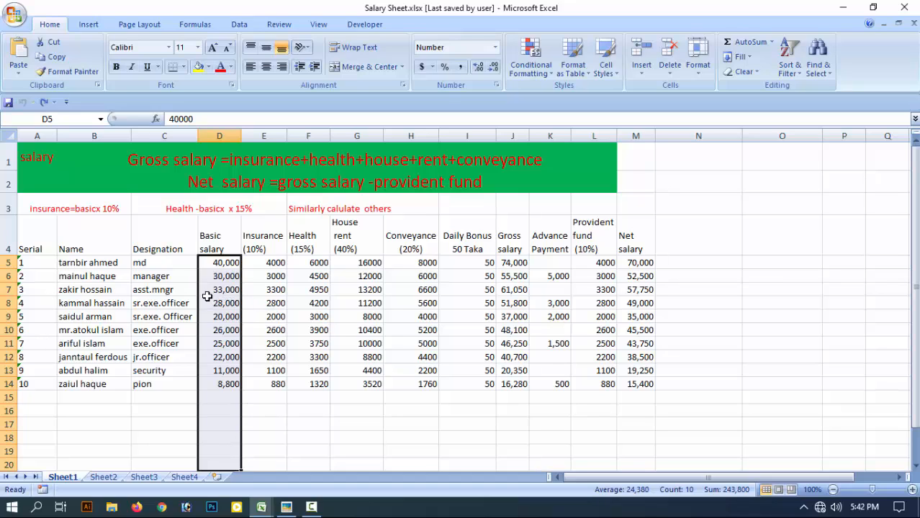
Inspect the 10% insurance formulas in E5 and E7 and the basic salary in D5 that the first one uses.
click(275, 264)
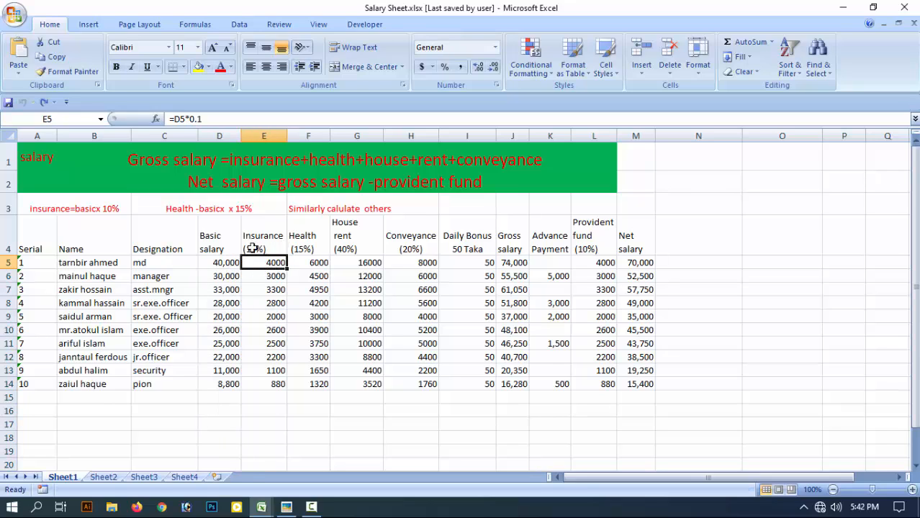
click(272, 289)
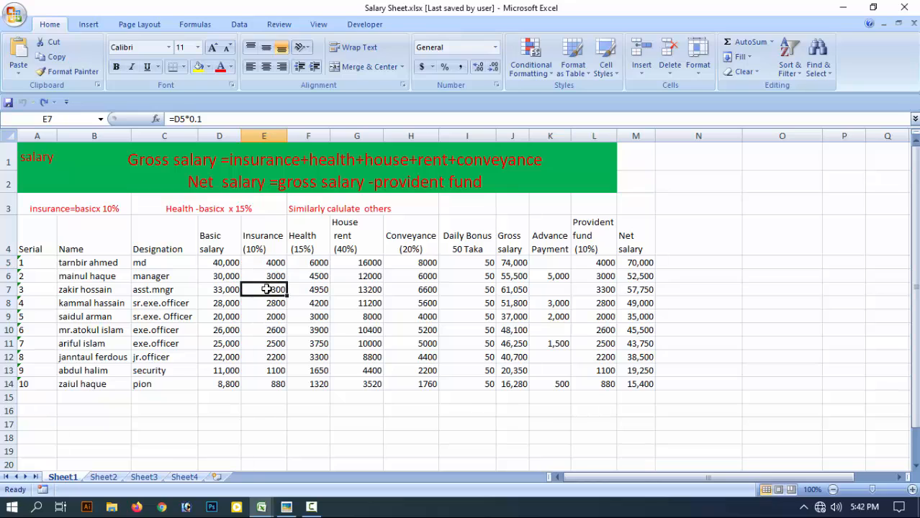
click(225, 264)
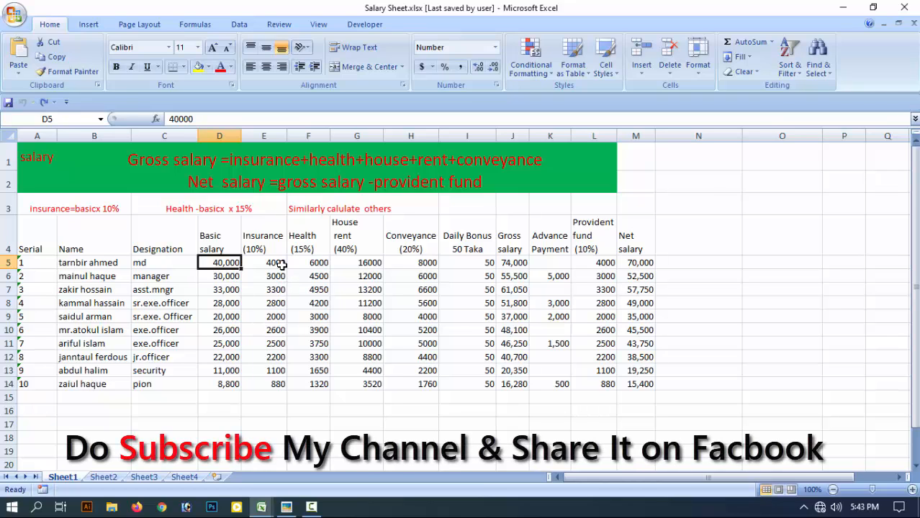
Clear the insurance, health, house rent and conveyance amounts from E5:H15.
drag(279, 264, 281, 382)
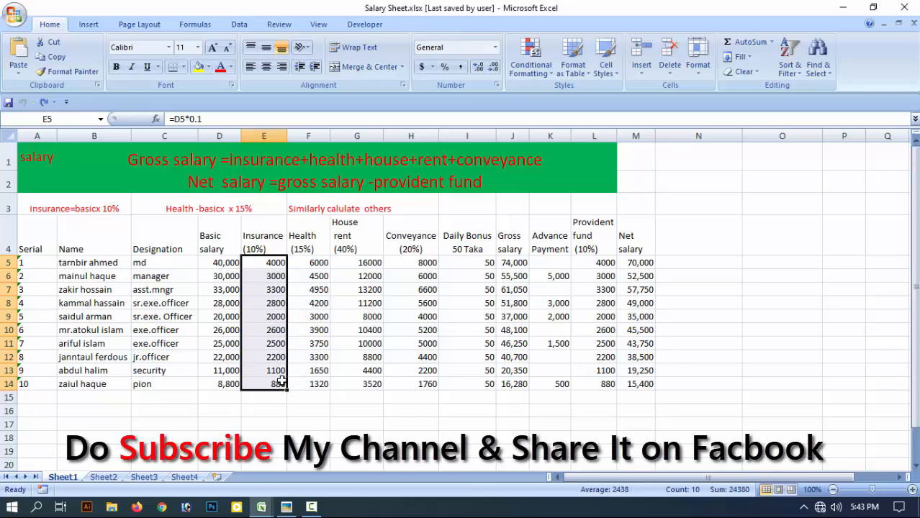
click(224, 264)
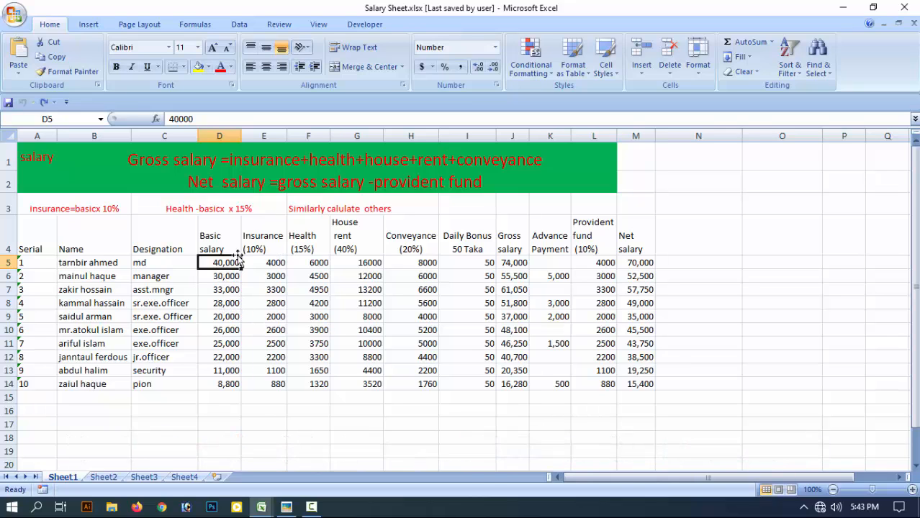
drag(274, 263, 404, 396)
key(Delete)
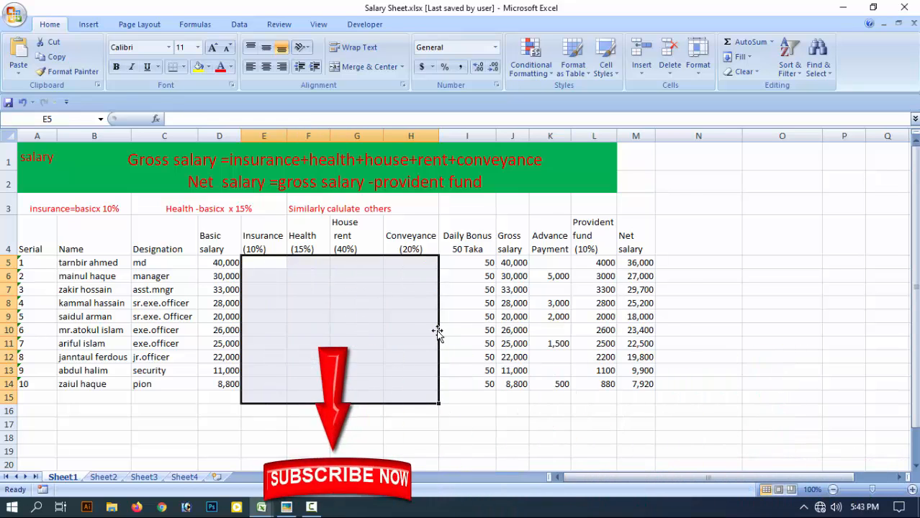
click(297, 286)
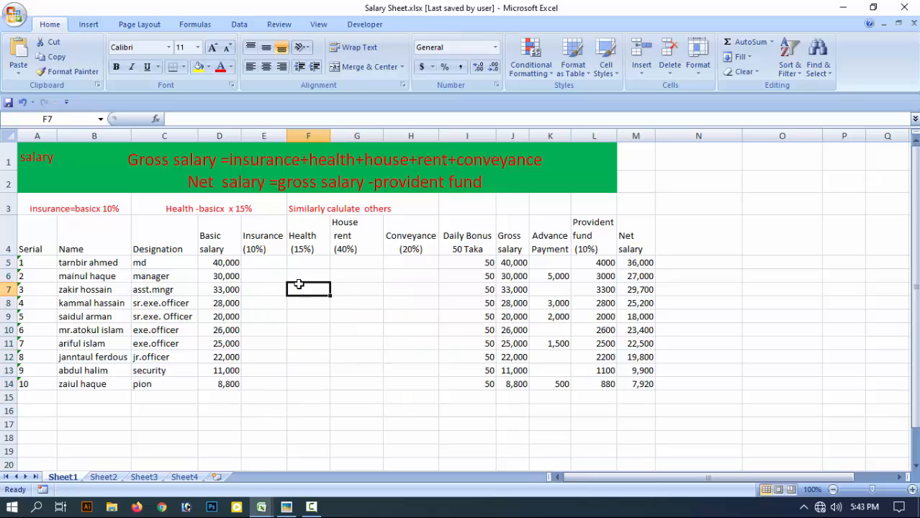
Calculate the first employee's insurance in E5 as 10% of the basic salary with the formula =D5*10%.
click(220, 263)
click(215, 234)
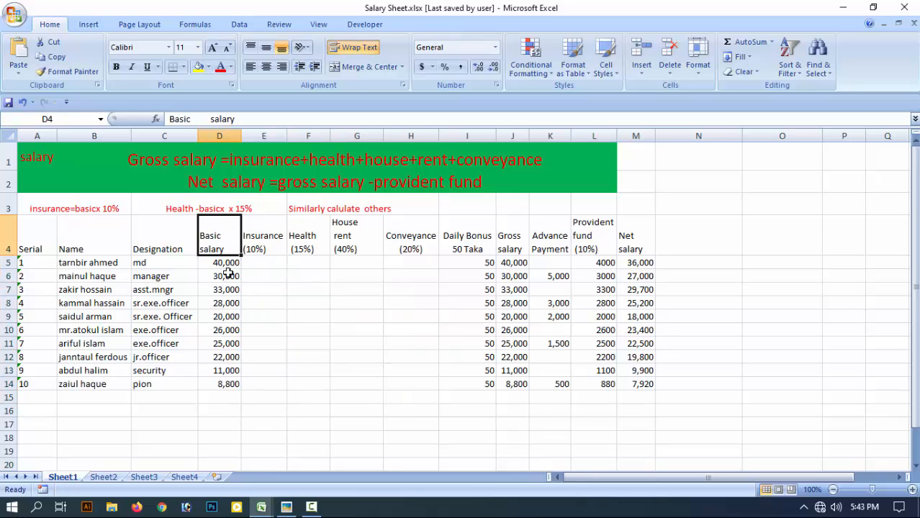
click(225, 263)
click(259, 250)
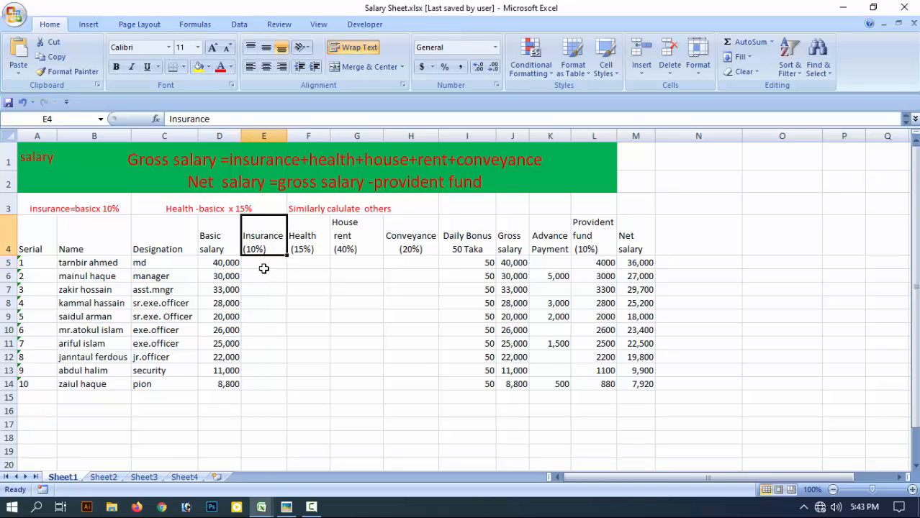
click(267, 264)
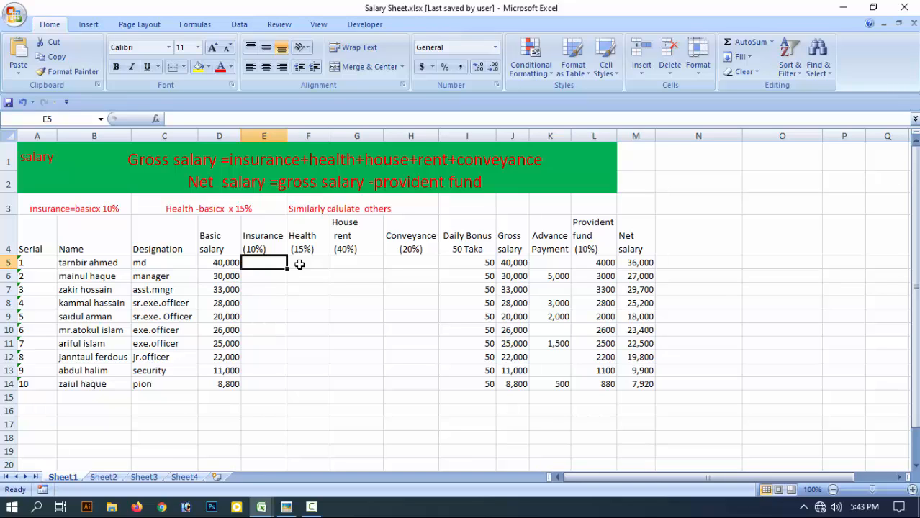
text(=)
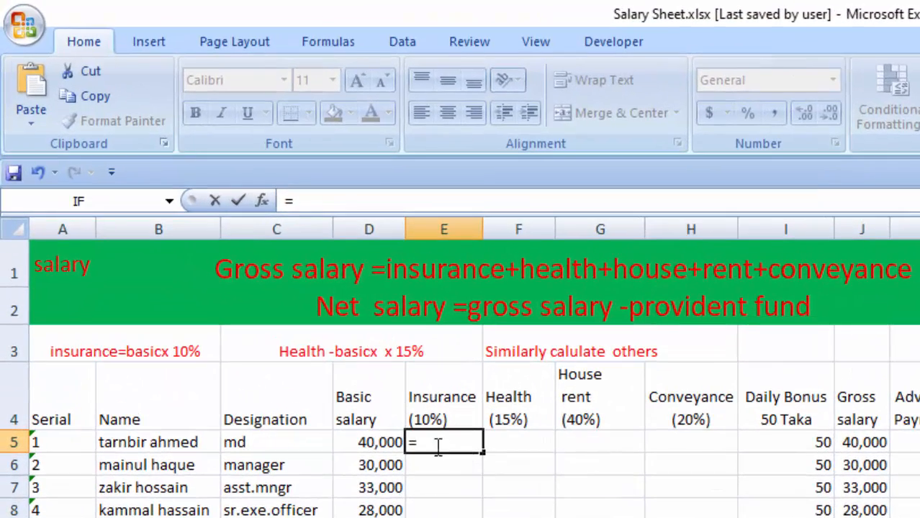
click(374, 445)
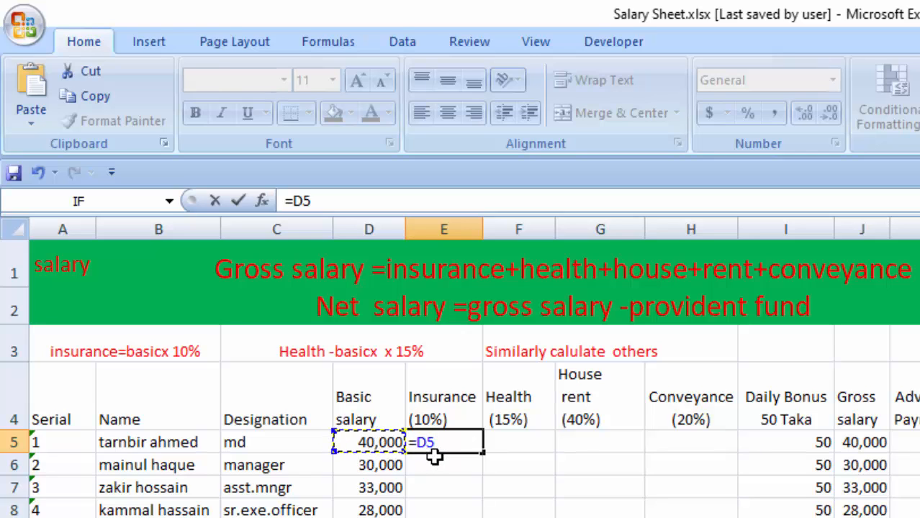
text(*)
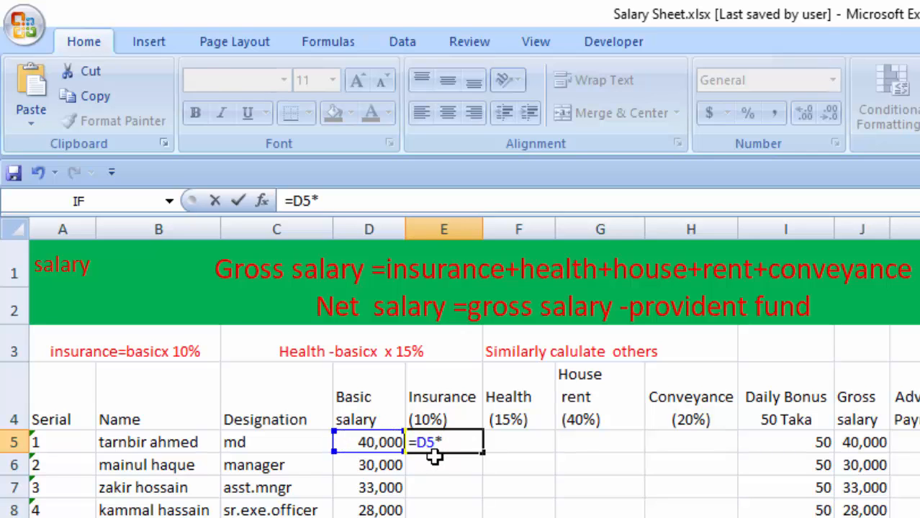
text(10%)
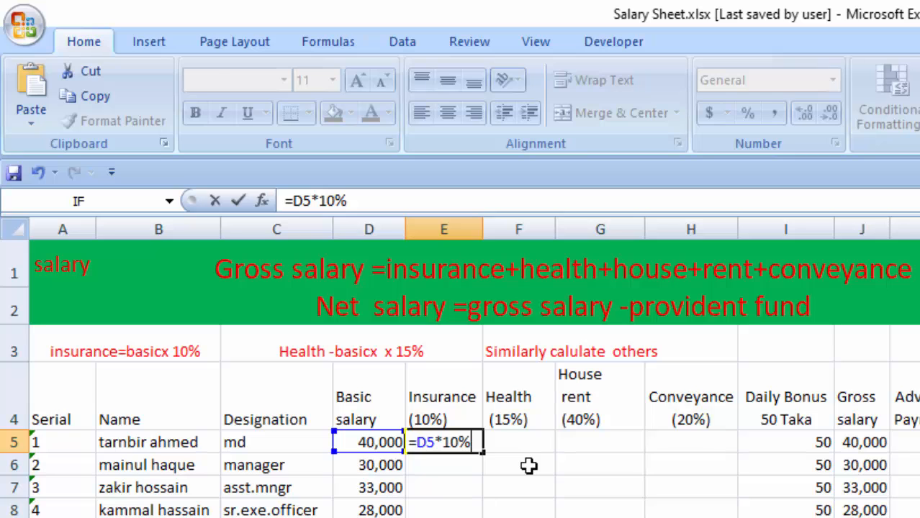
key(Return)
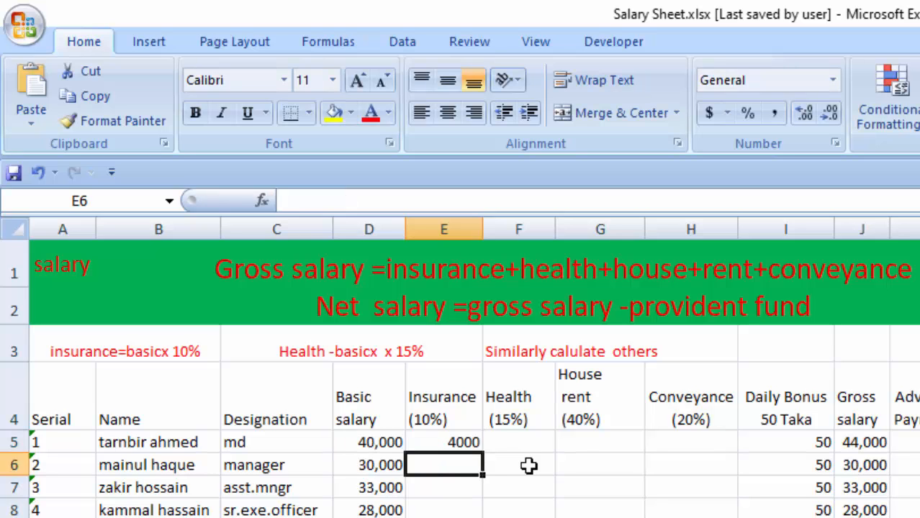
Fill the insurance formula from E5 down through row 14.
click(361, 443)
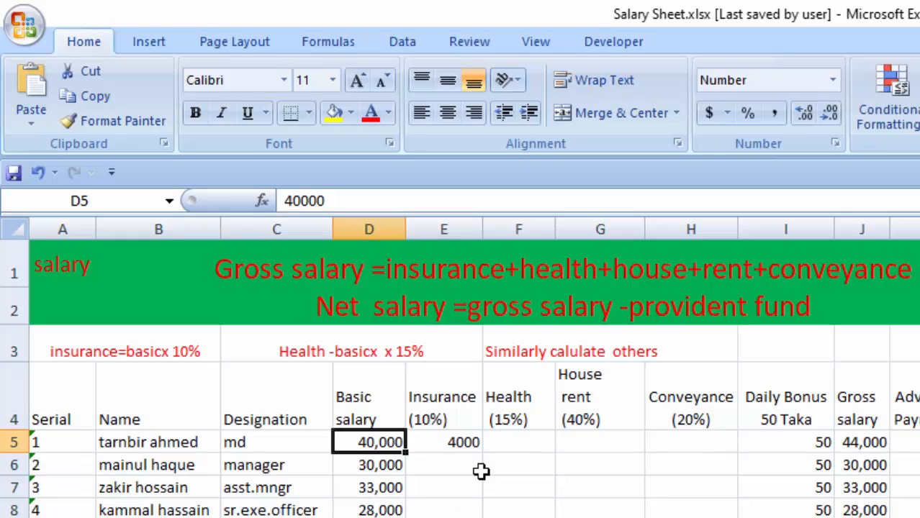
click(455, 444)
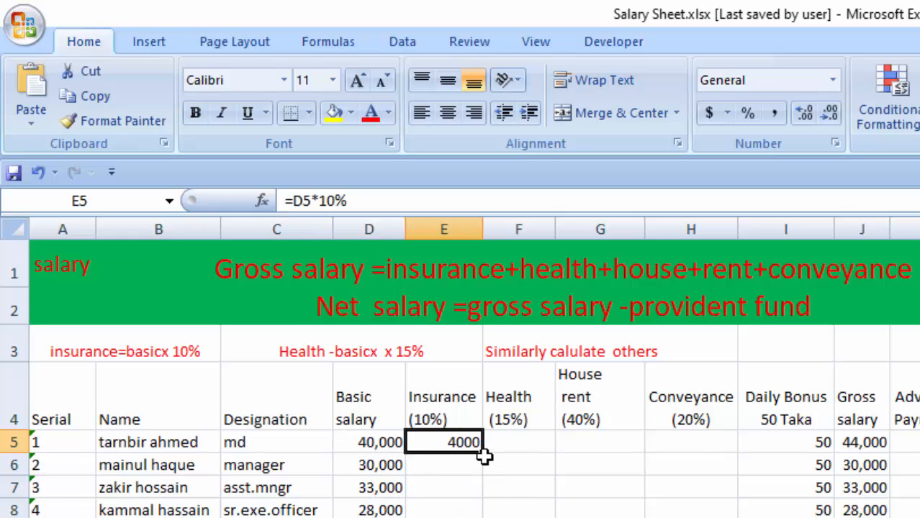
drag(482, 451, 481, 515)
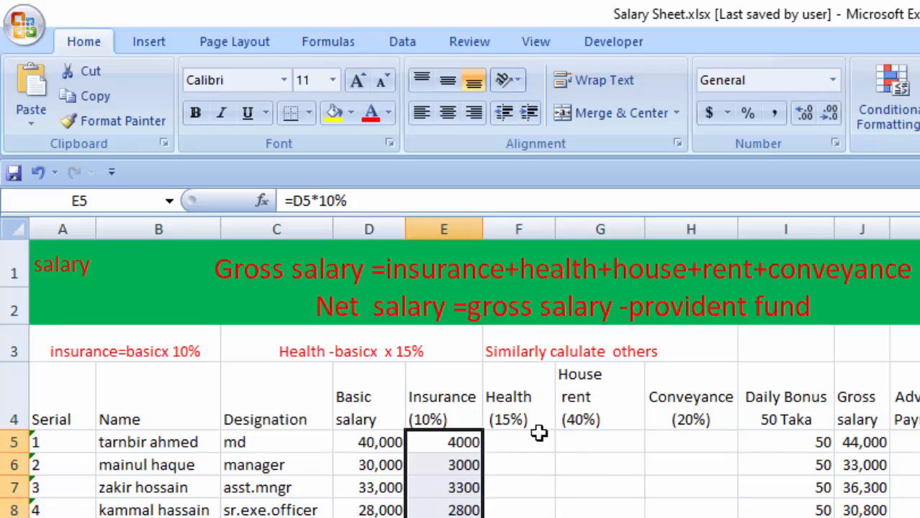
Examine the Health (15%) header, the cells beneath it through row 14, and the basic salary in D5.
click(536, 438)
click(510, 375)
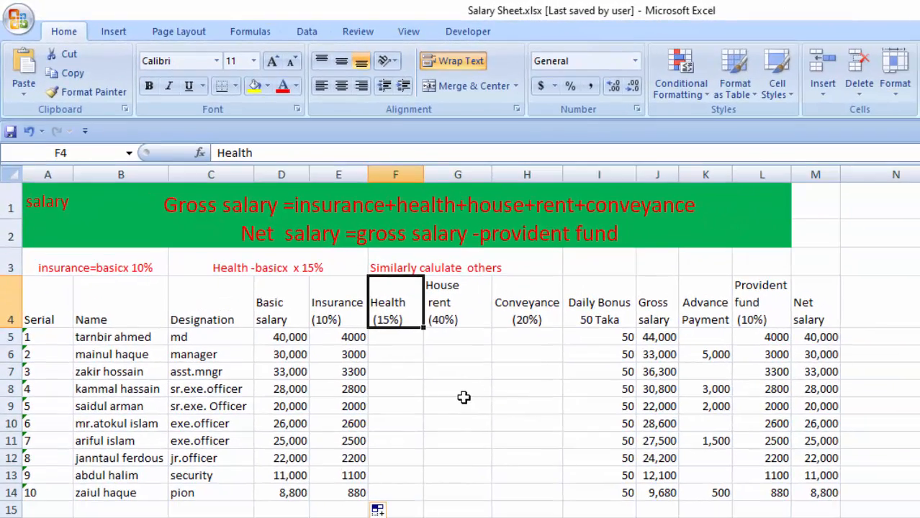
click(404, 335)
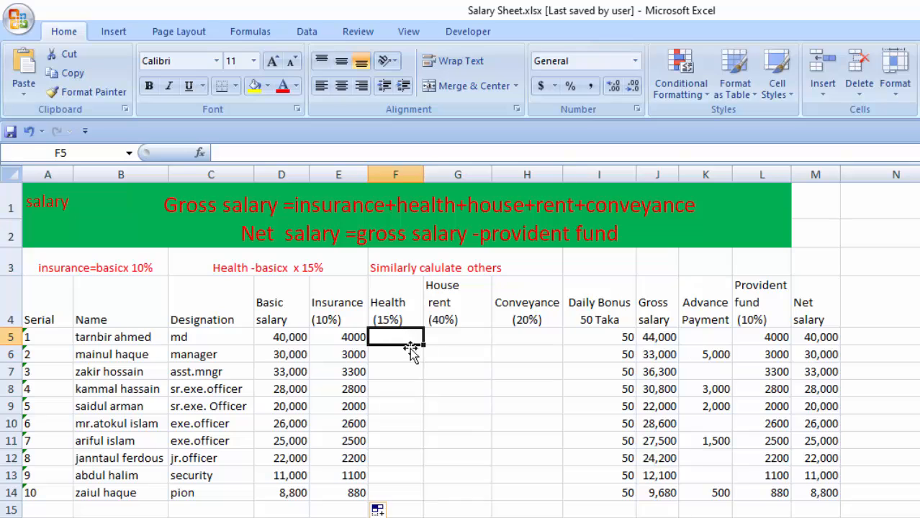
click(411, 352)
click(398, 336)
drag(397, 337, 416, 492)
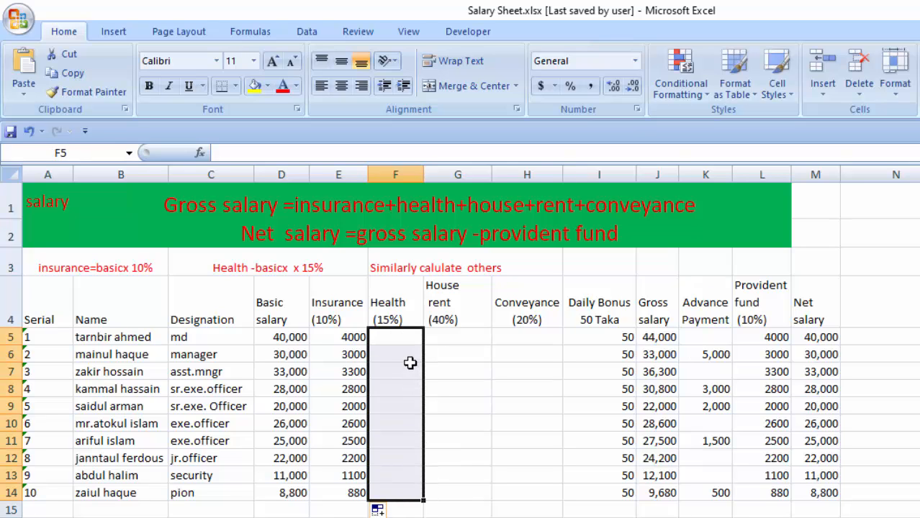
drag(403, 356, 396, 463)
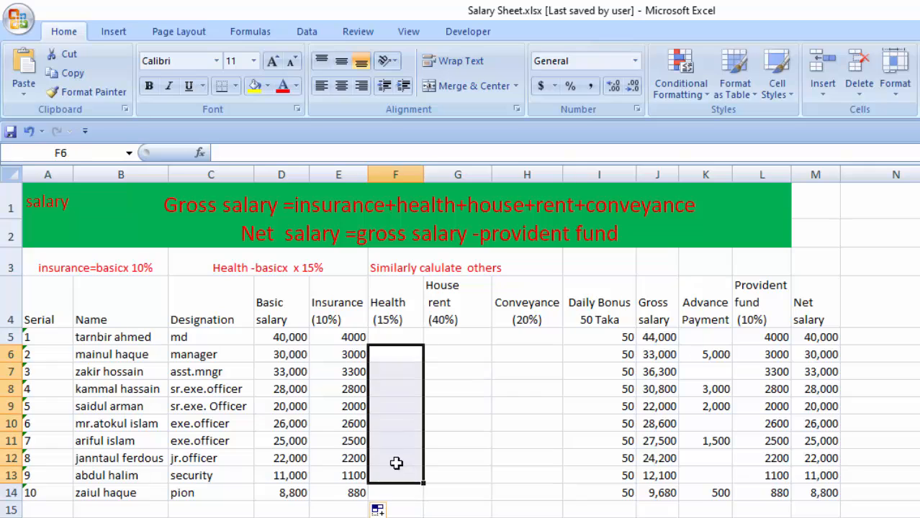
click(392, 338)
click(280, 336)
click(413, 336)
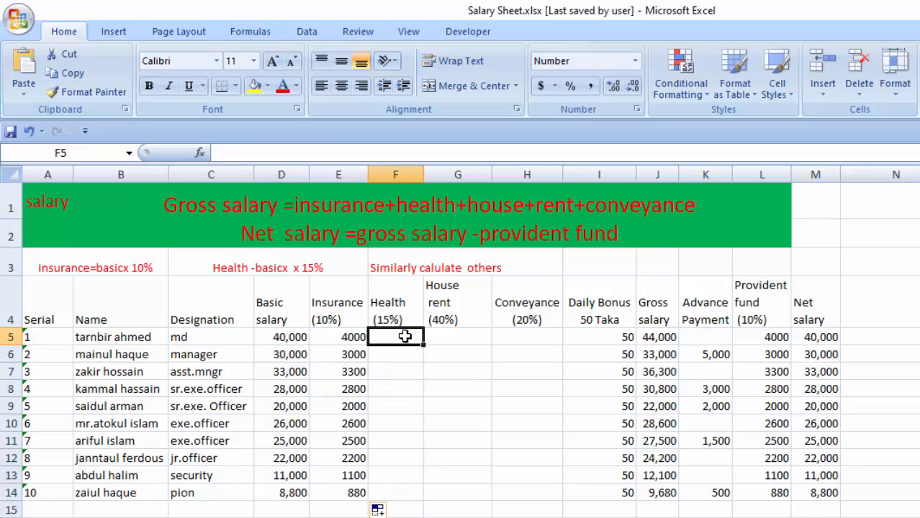
click(283, 339)
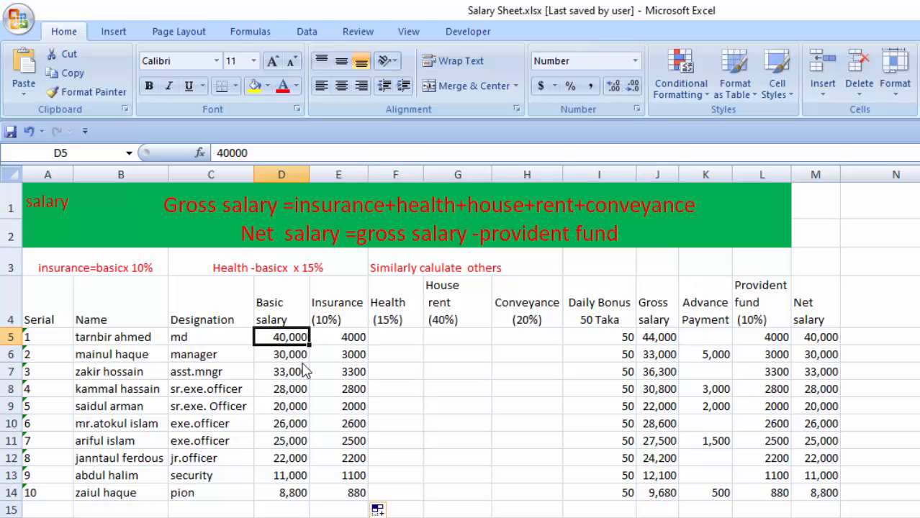
Calculate the first employee's health allowance in F5 as 15% of the basic salary with the formula =D5*15%.
click(407, 339)
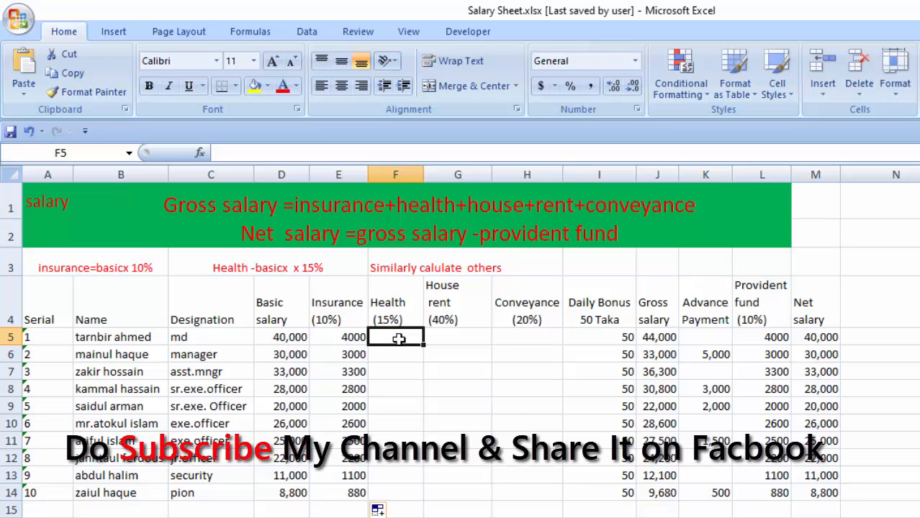
text(=)
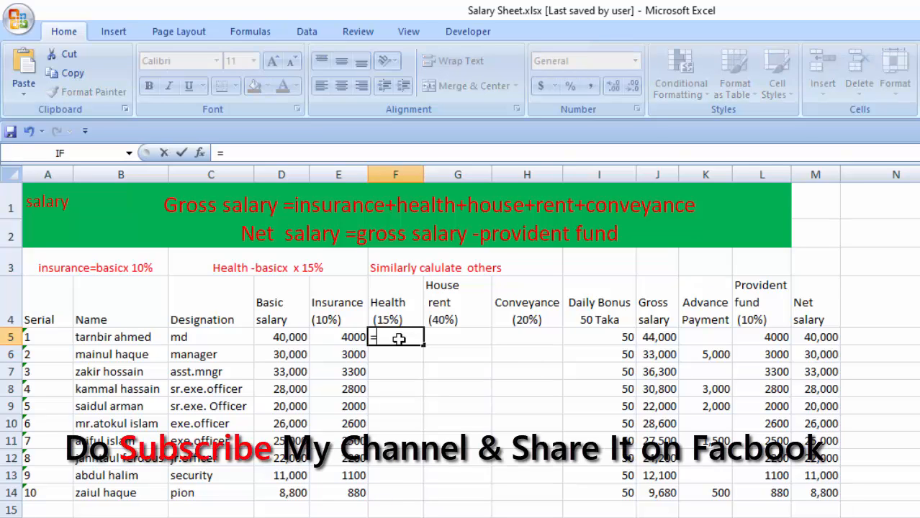
click(292, 338)
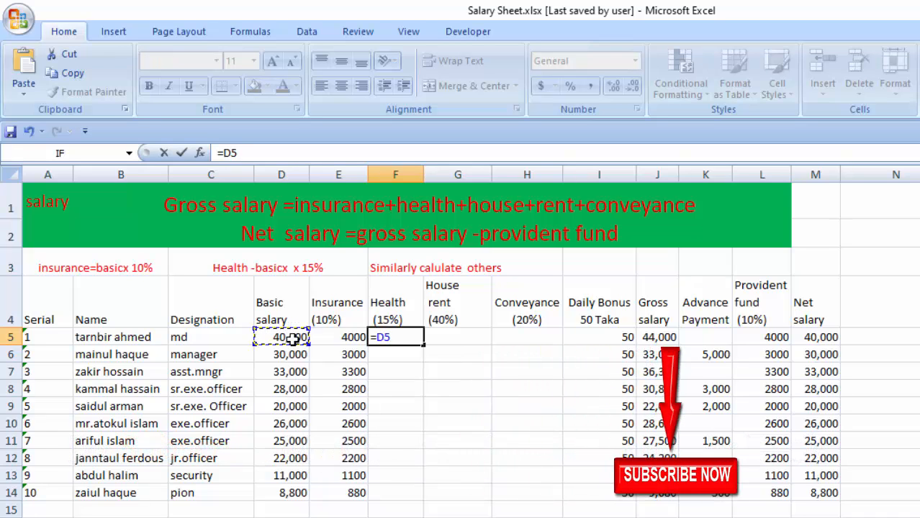
text(*)
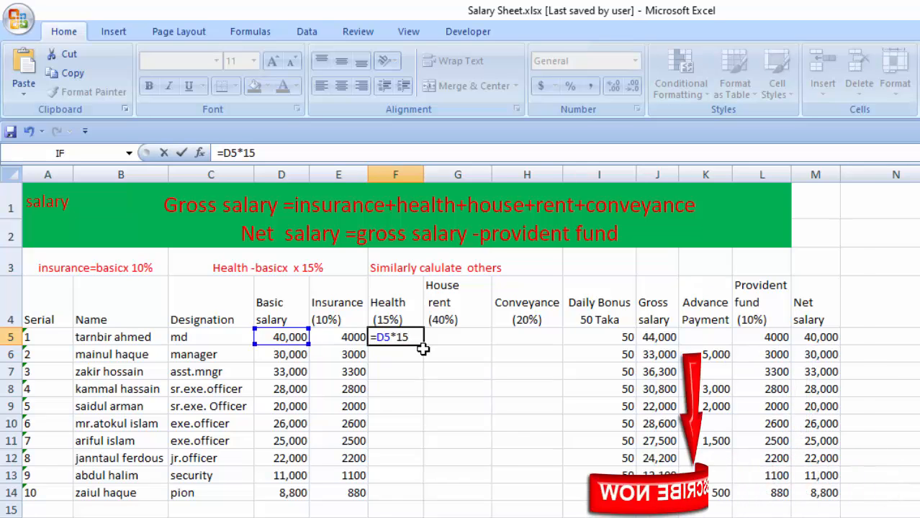
text(15%)
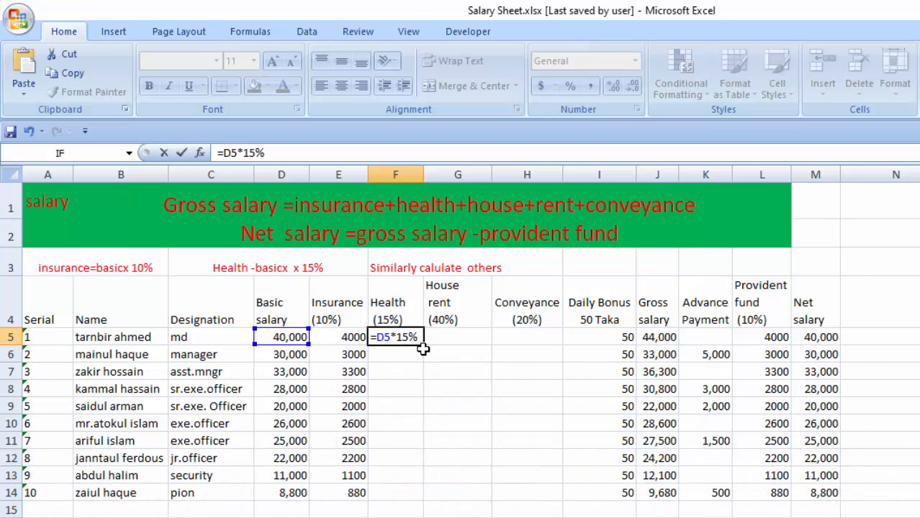
key(Return)
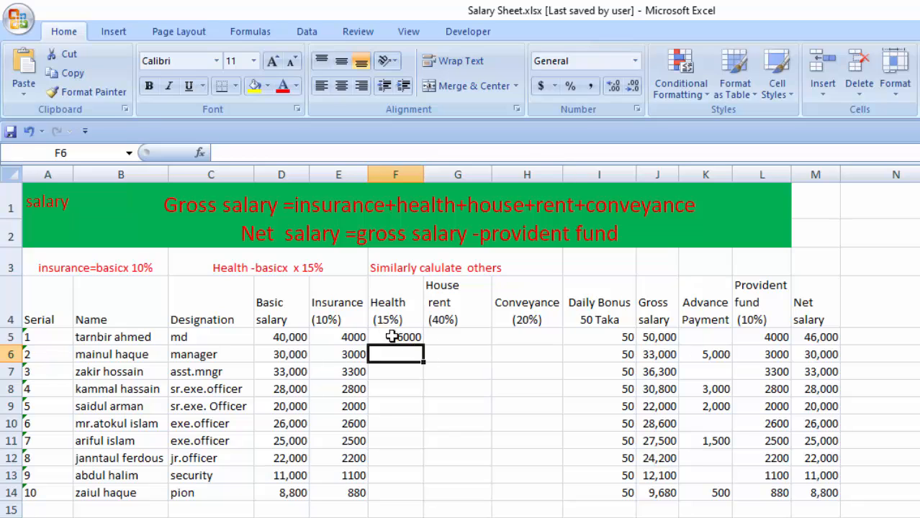
Fill the health allowance formula from F5 down through F14.
click(301, 344)
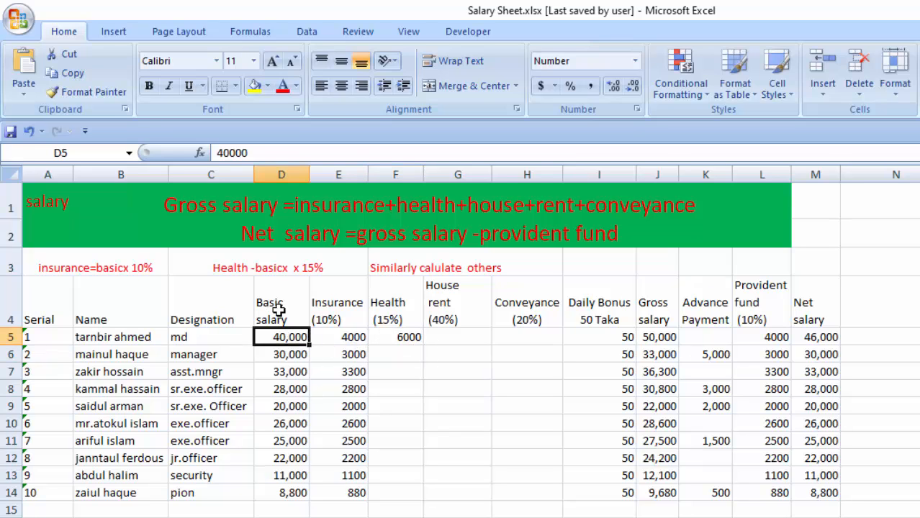
click(275, 309)
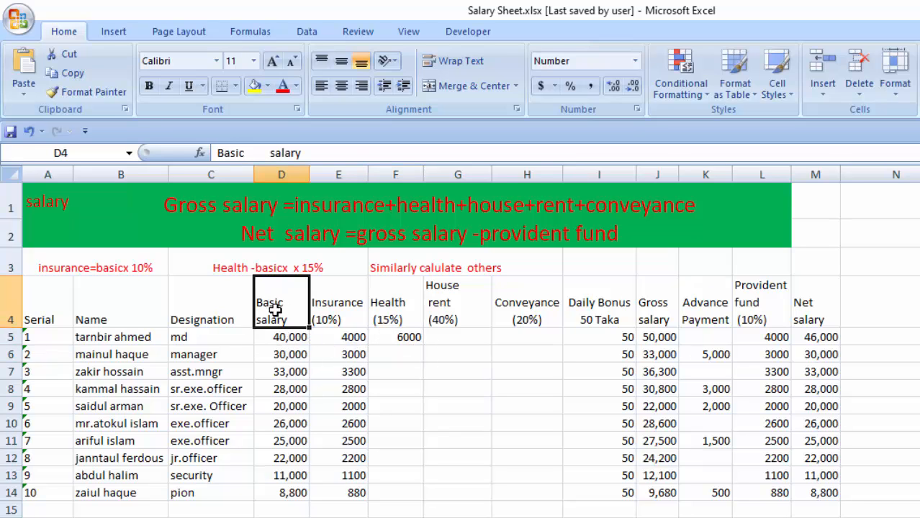
click(416, 338)
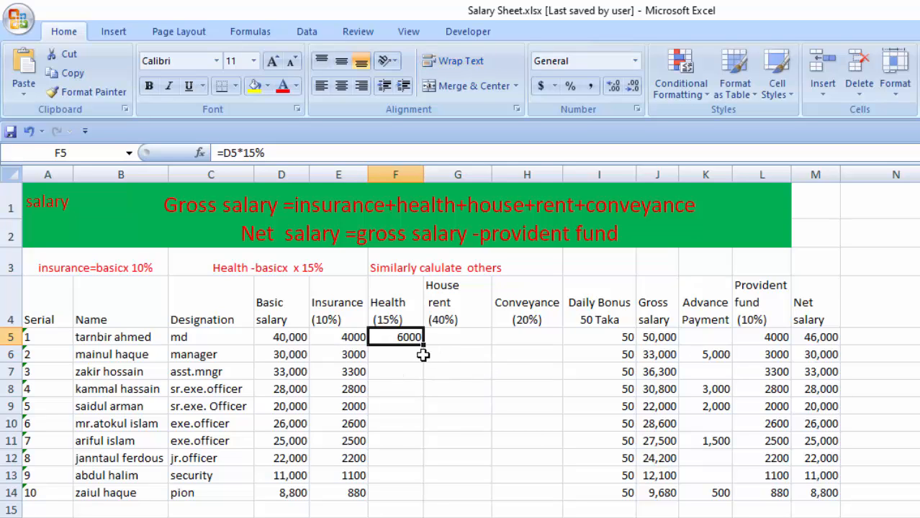
mouse_move(424, 344)
mouse_down()
mouse_move(441, 500)
mouse_move(431, 492)
mouse_up()
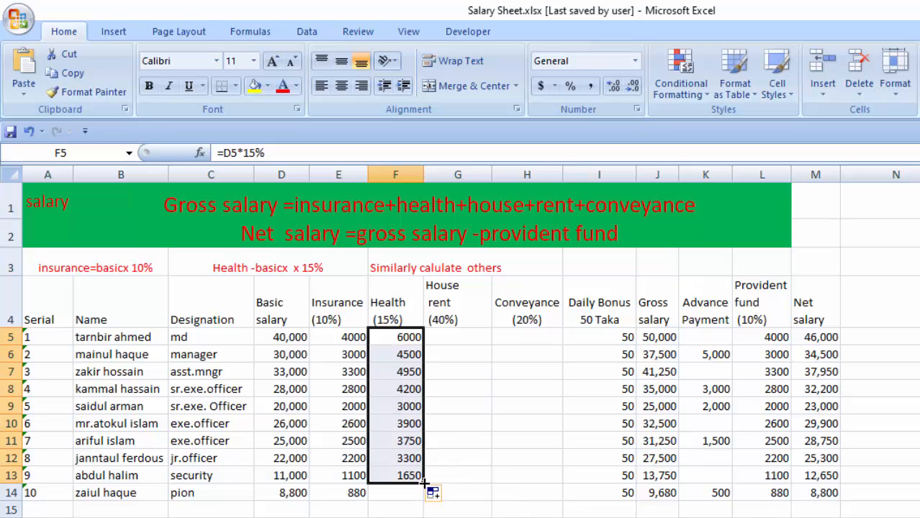
drag(424, 482, 427, 497)
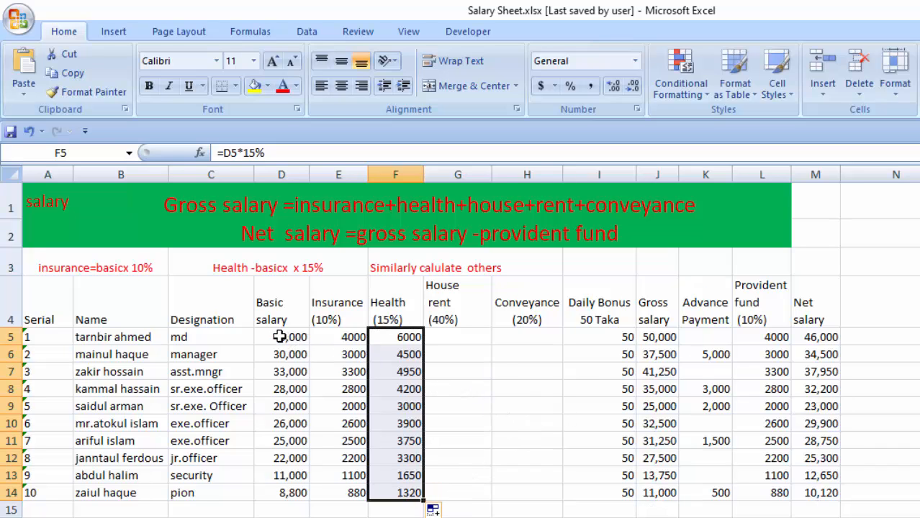
Review the basic salary, insurance and health amounts in rows 5 and 6, the first house rent cell and the last basic salary.
drag(280, 337, 421, 351)
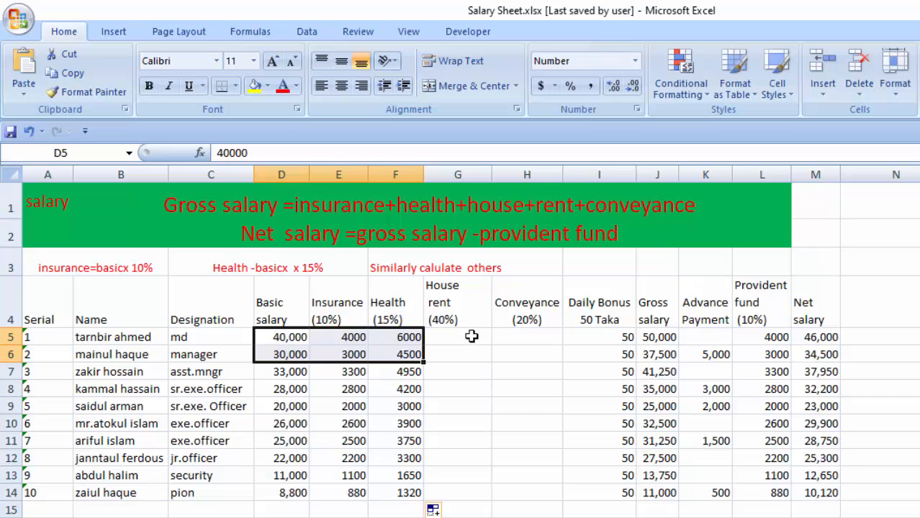
click(454, 341)
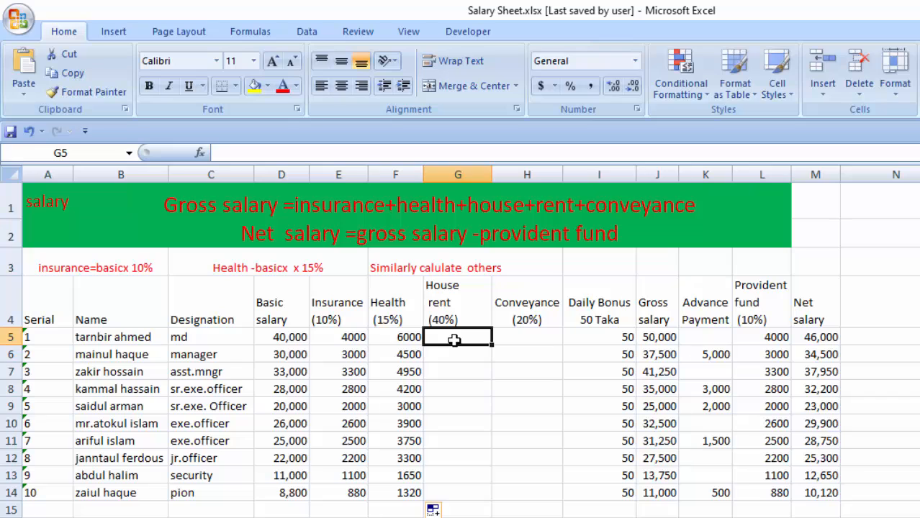
click(286, 495)
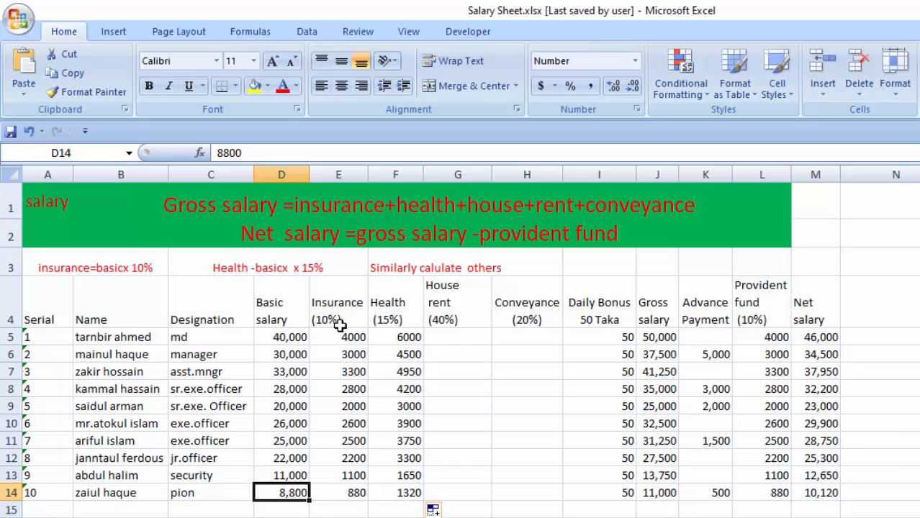
Review the last employee's insurance and health amounts in row 14, the first house rent cell, and the designations in C14, C5 and C6.
click(350, 494)
drag(351, 495, 354, 512)
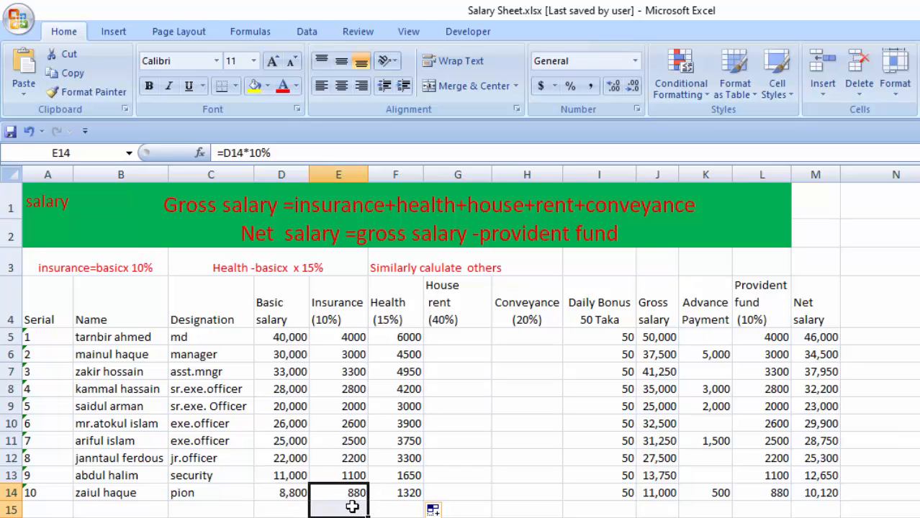
click(394, 496)
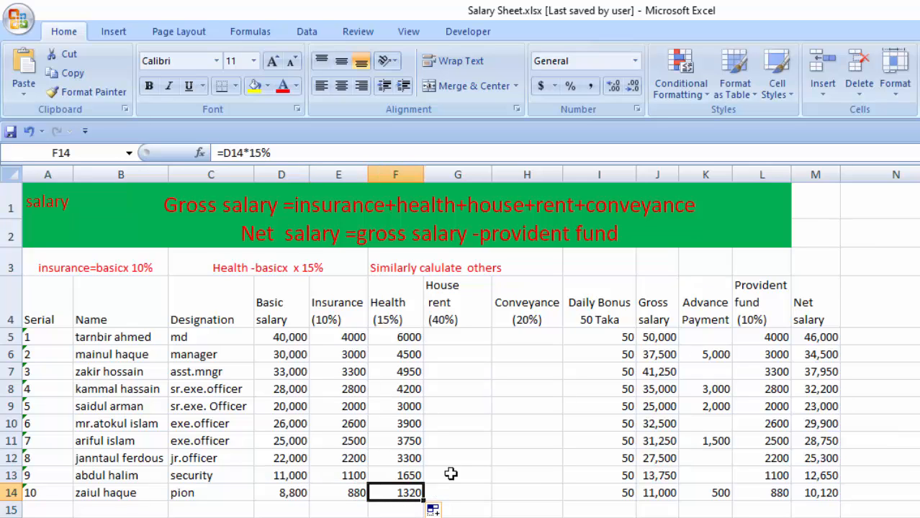
click(449, 343)
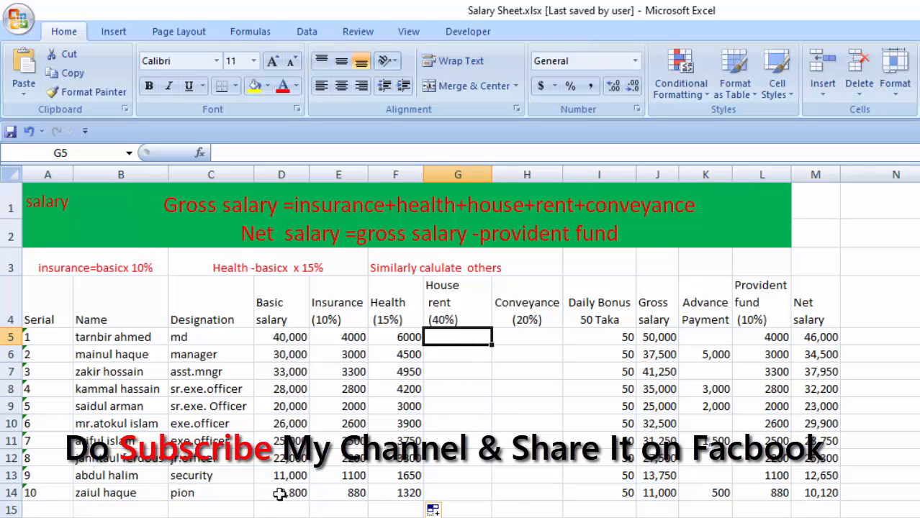
click(185, 495)
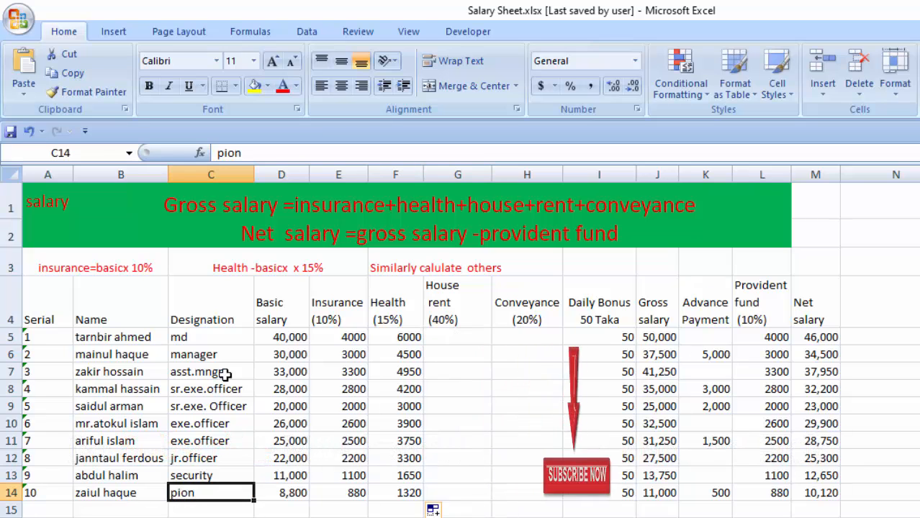
click(208, 337)
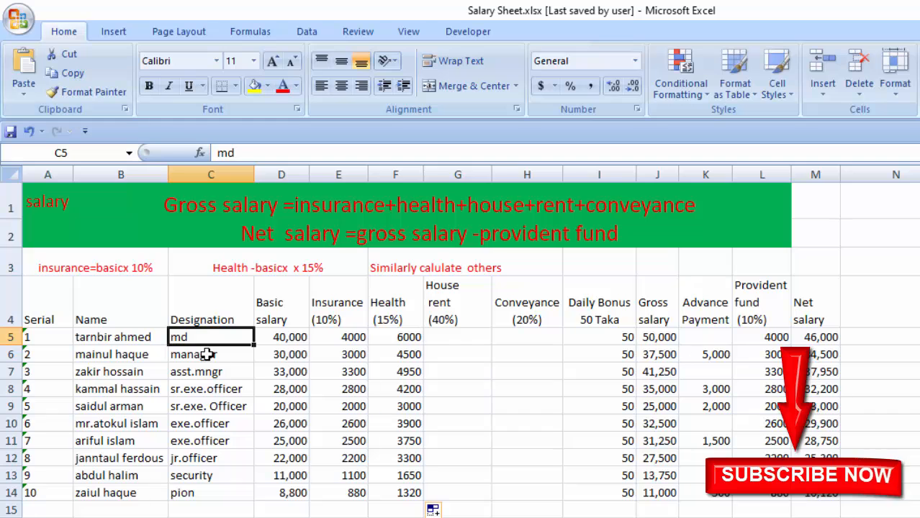
click(205, 356)
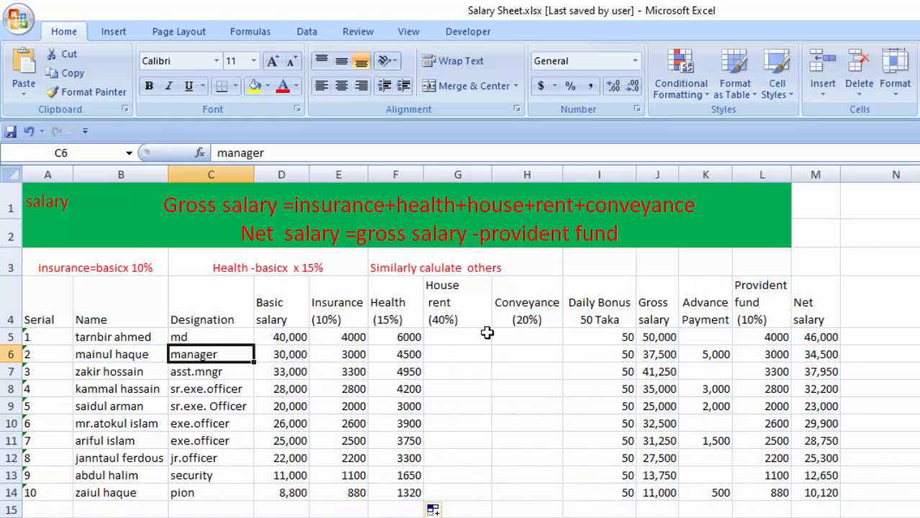
Calculate the first employee's house rent in G5 as 40% of the basic salary with the formula =D5*40%.
click(462, 337)
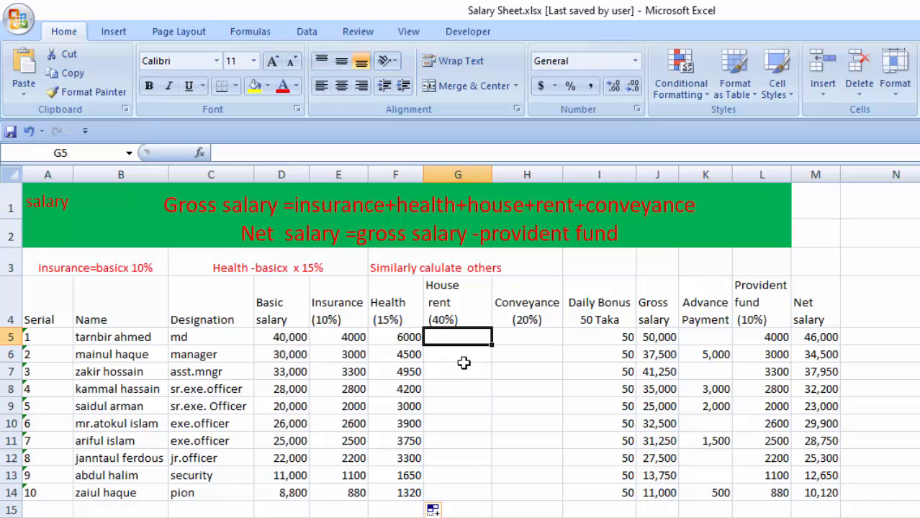
text(=)
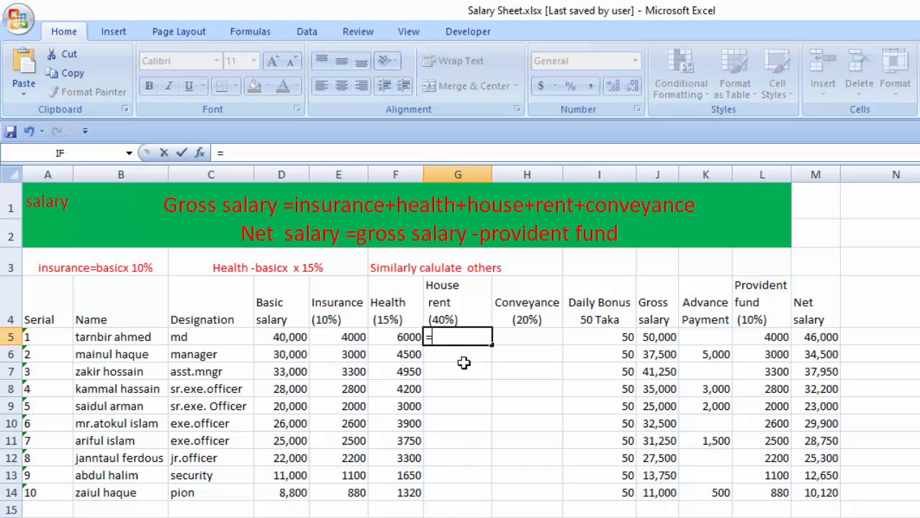
click(286, 338)
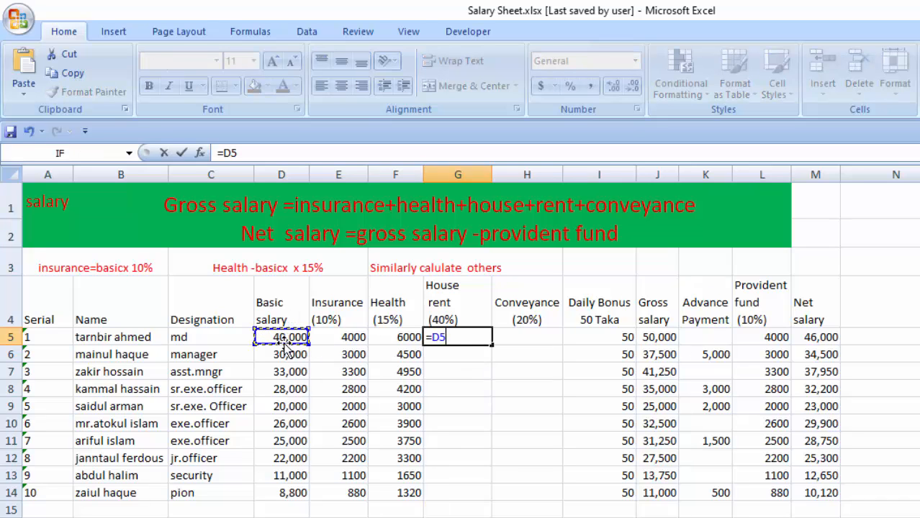
text(*)
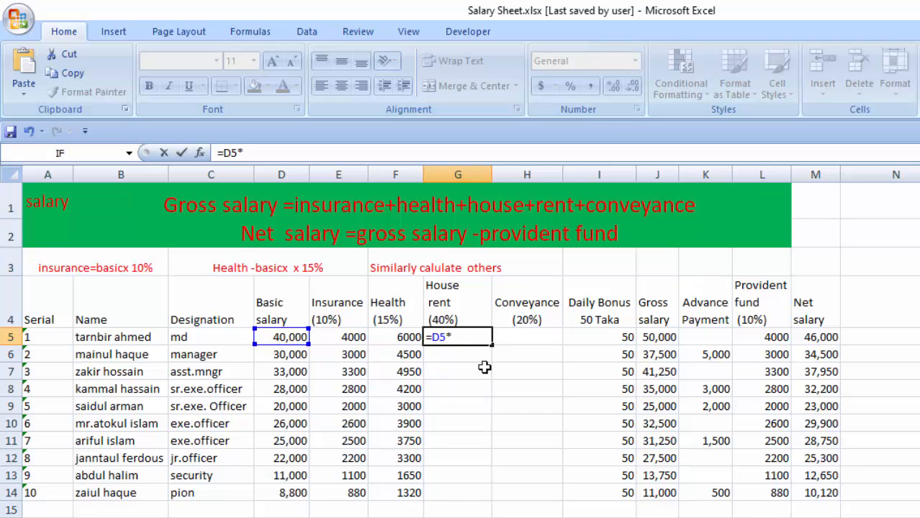
text(40)
key(Return)
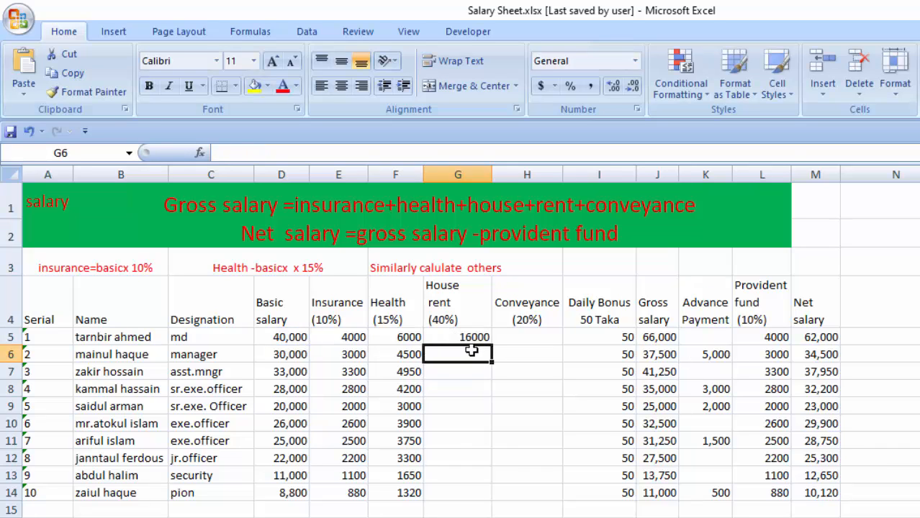
Fill the house rent formula from G5 down through G14.
click(459, 339)
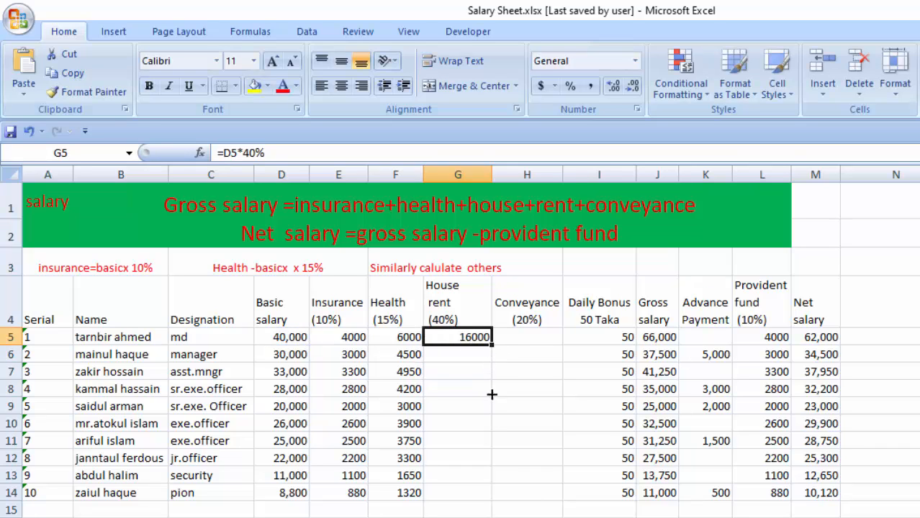
drag(491, 394, 502, 476)
click(481, 338)
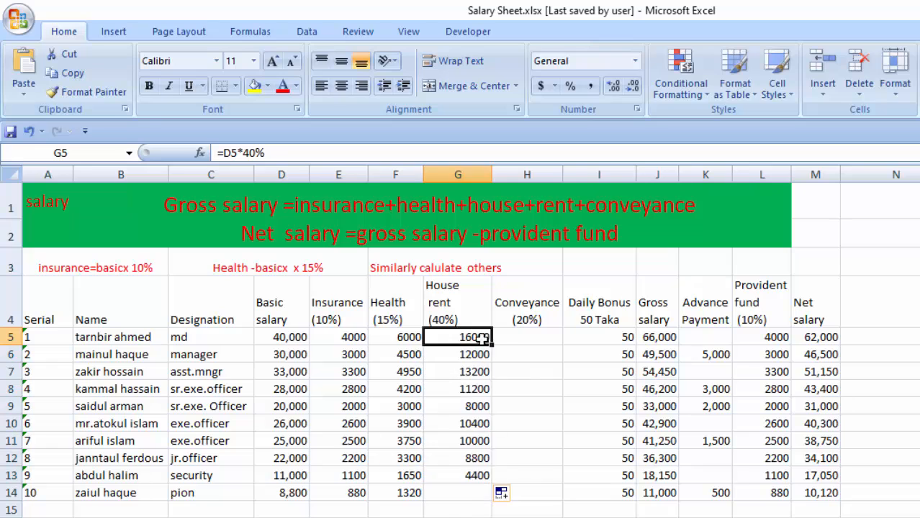
click(480, 476)
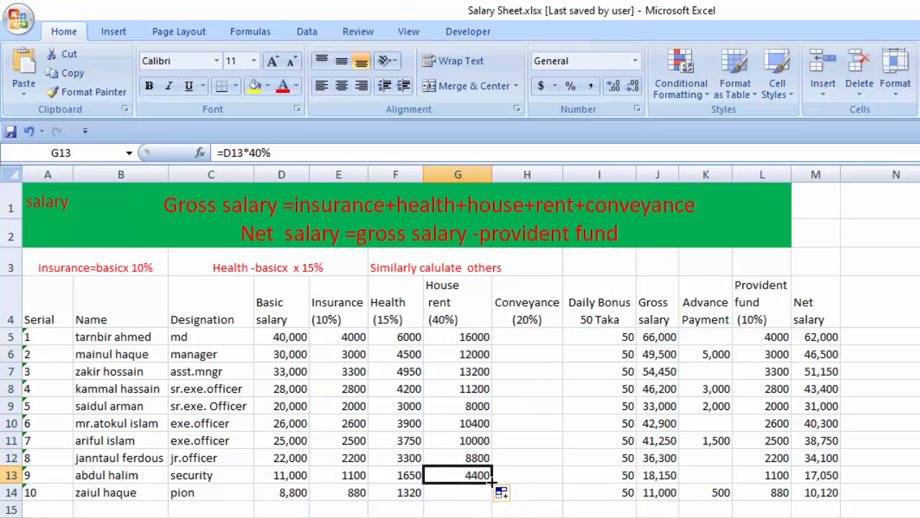
drag(492, 485, 495, 503)
Compare the basic salary, insurance, health and house rent amounts of the first and last employees in rows 5 and 14.
click(295, 338)
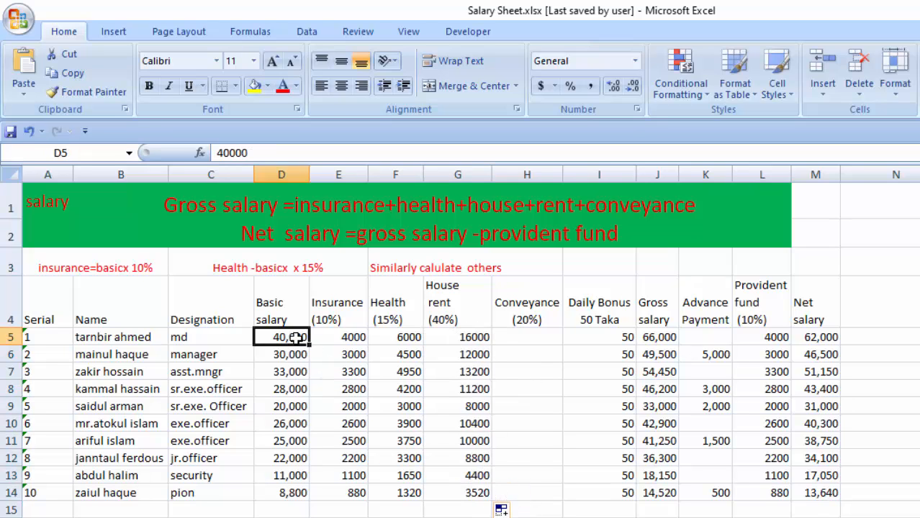
drag(295, 338, 492, 339)
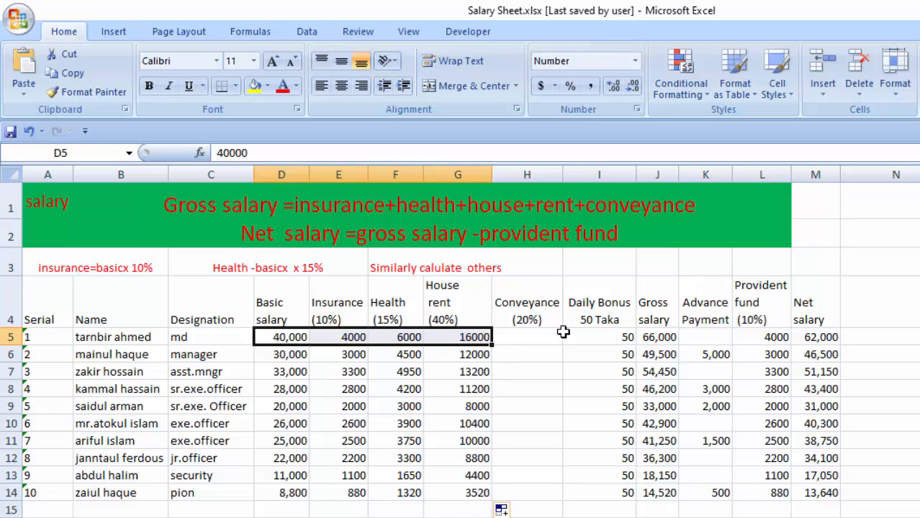
click(298, 494)
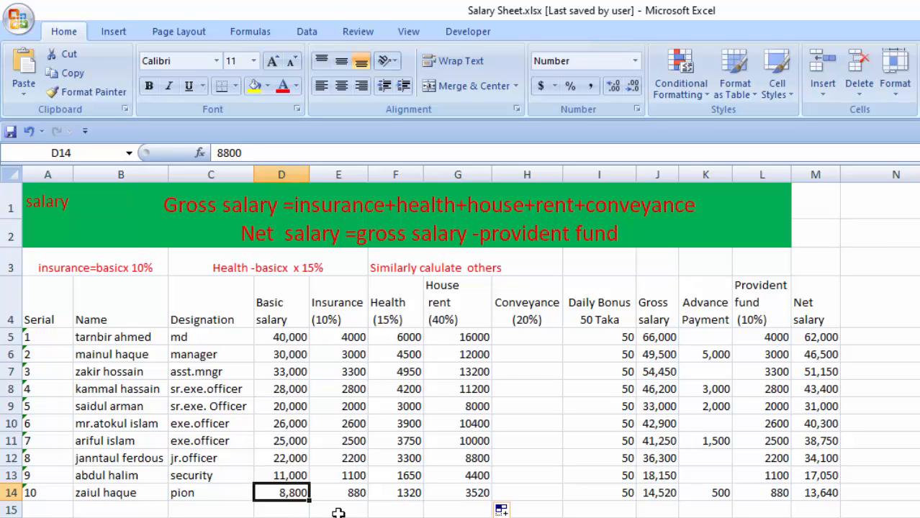
click(475, 495)
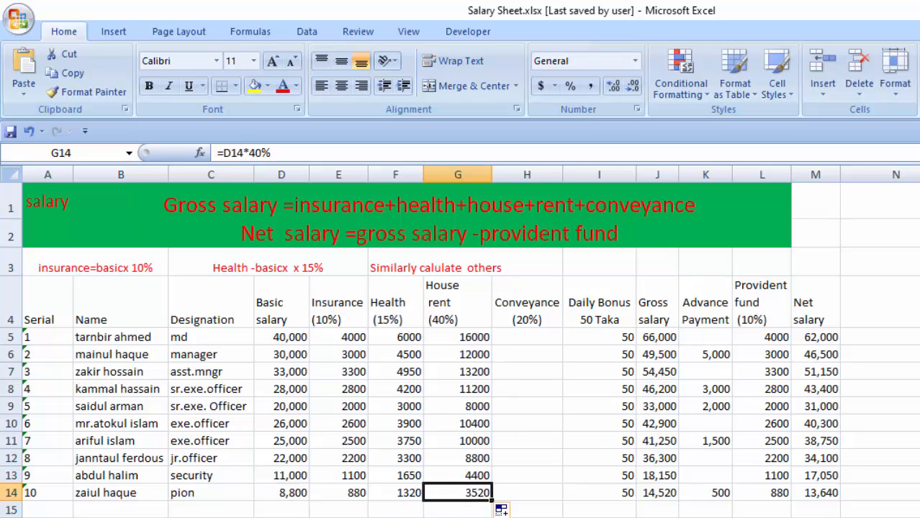
drag(277, 495, 475, 493)
drag(286, 338, 475, 338)
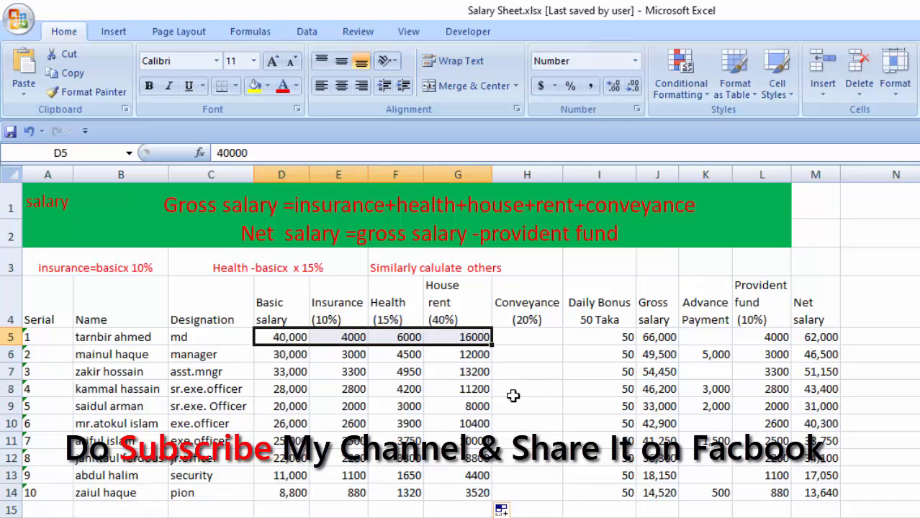
Calculate the first employee's conveyance in H5 as 20% of the basic salary with the formula =D5*20%.
click(530, 339)
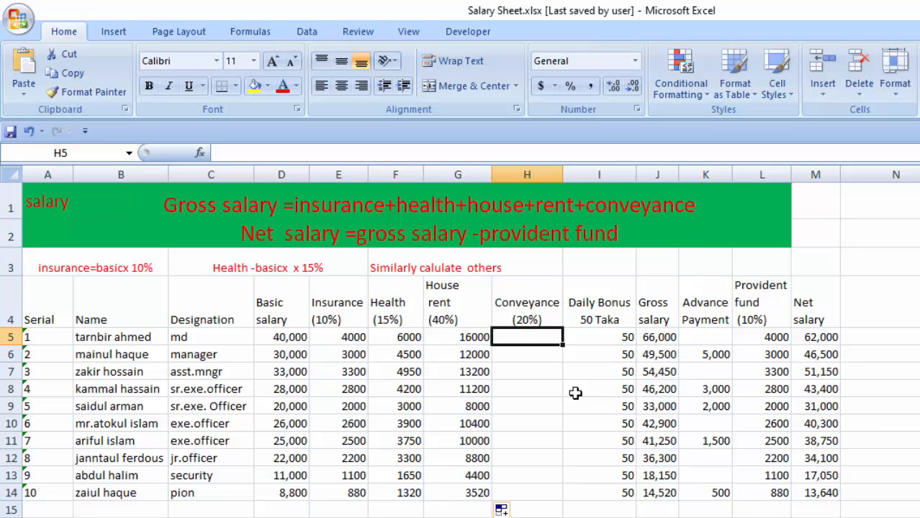
text(=)
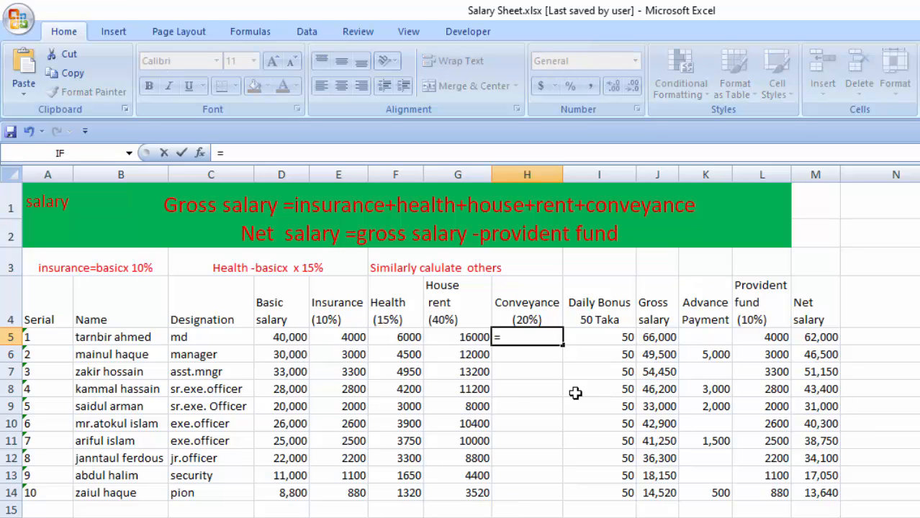
click(286, 339)
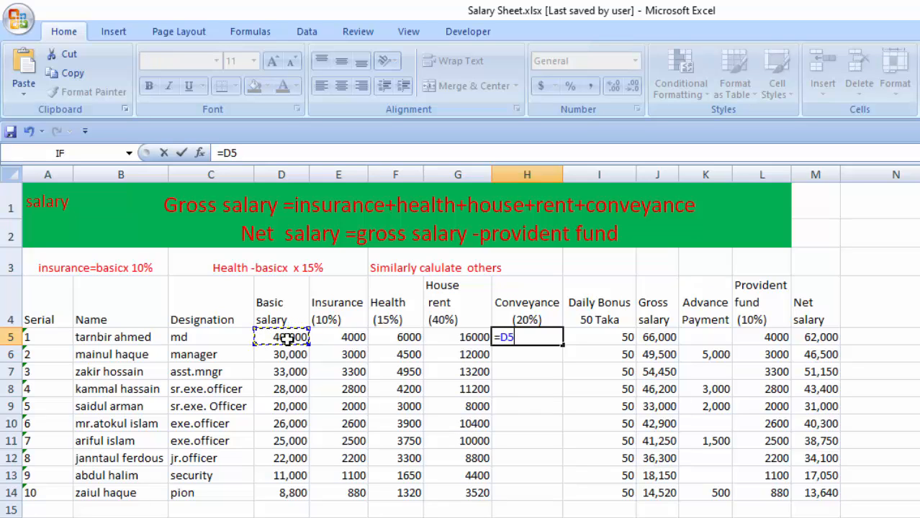
text(*)
key(Return)
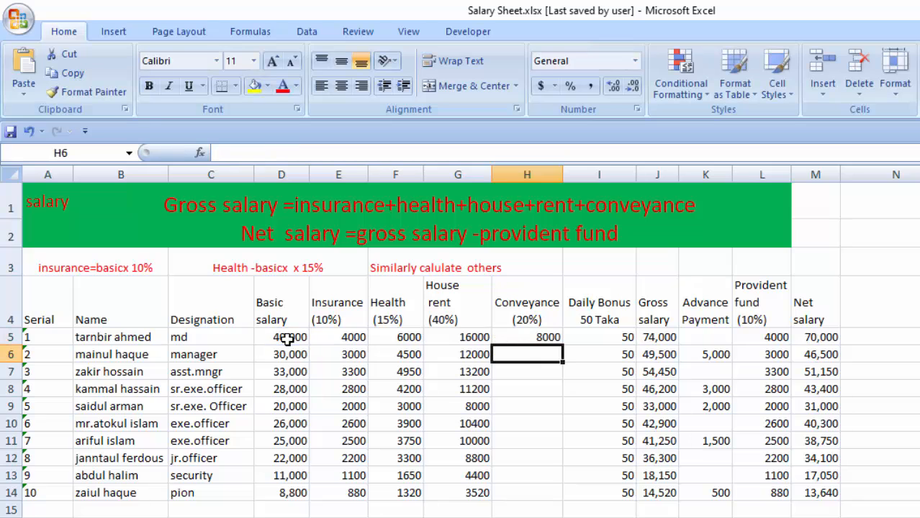
Fill the conveyance formula from H5 down through H14.
click(560, 344)
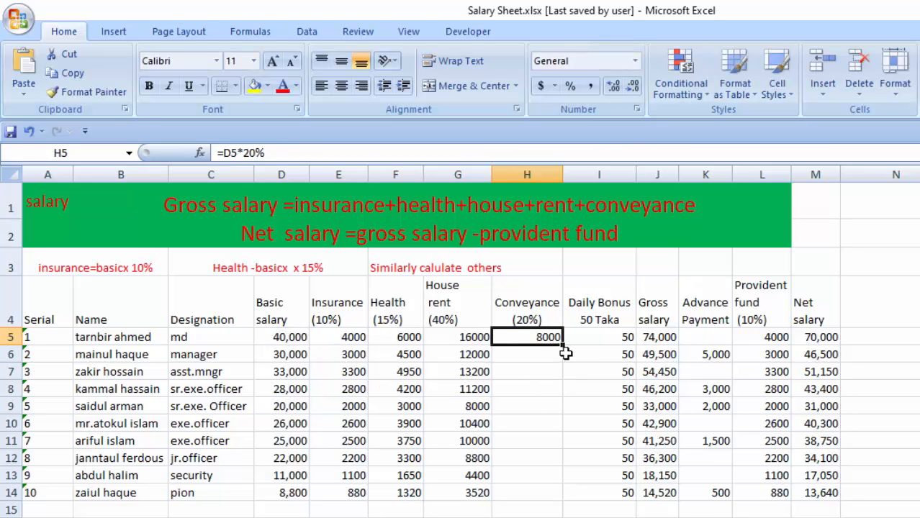
drag(564, 346, 561, 498)
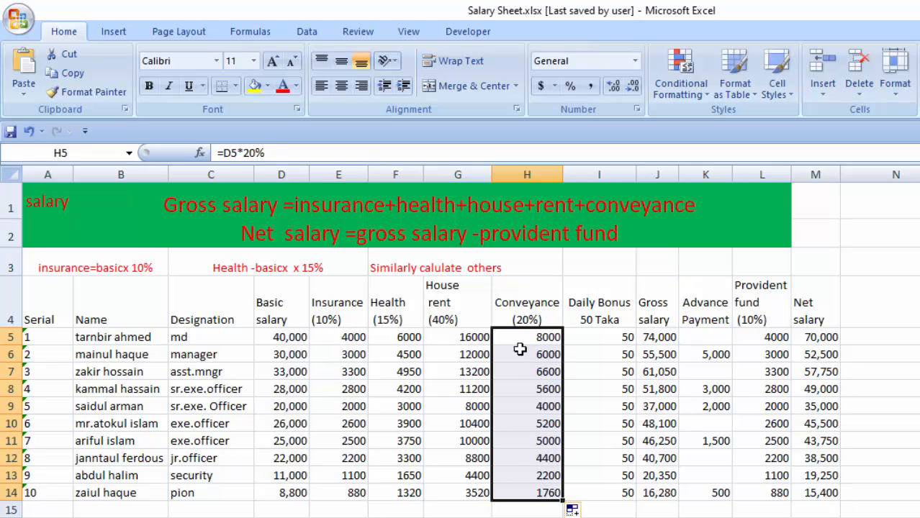
drag(518, 338, 560, 492)
Check the first employee's basic salary in D5 and the insurance, health, house rent and conveyance formulas in E5 to H5.
click(528, 339)
drag(351, 340, 537, 347)
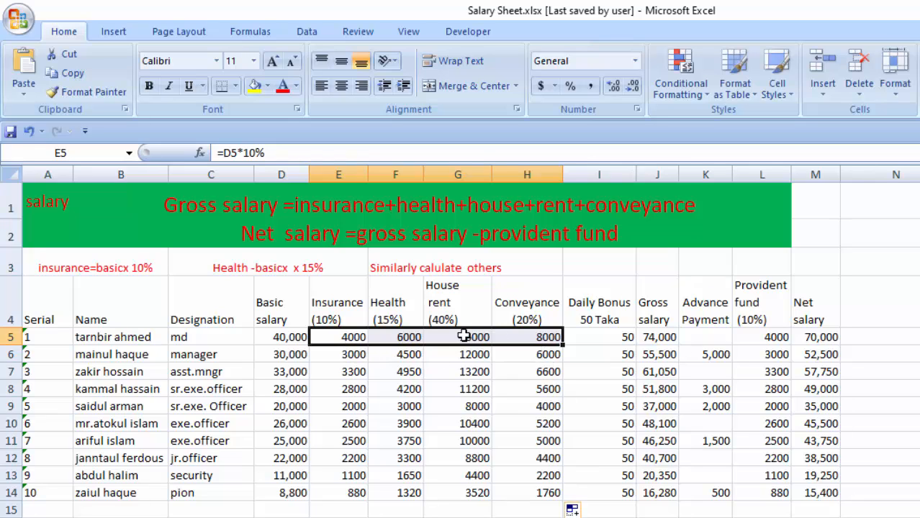
click(294, 338)
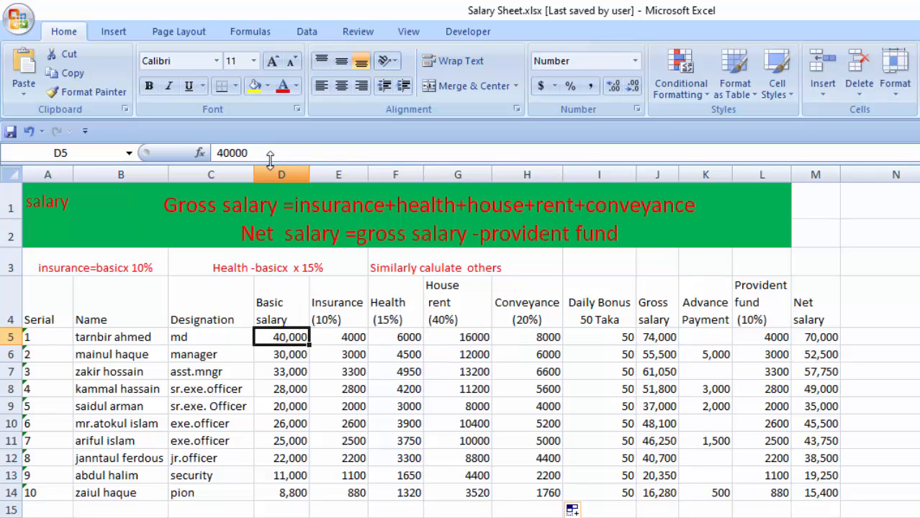
click(57, 153)
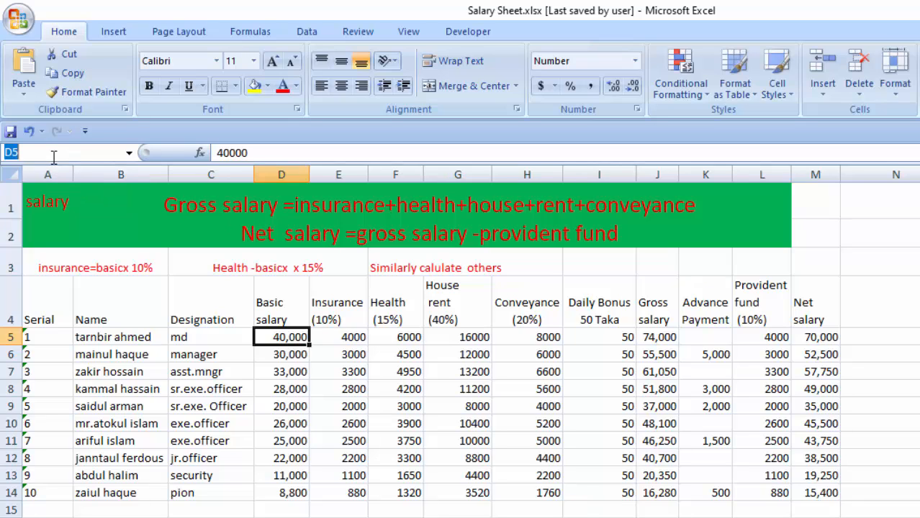
click(333, 338)
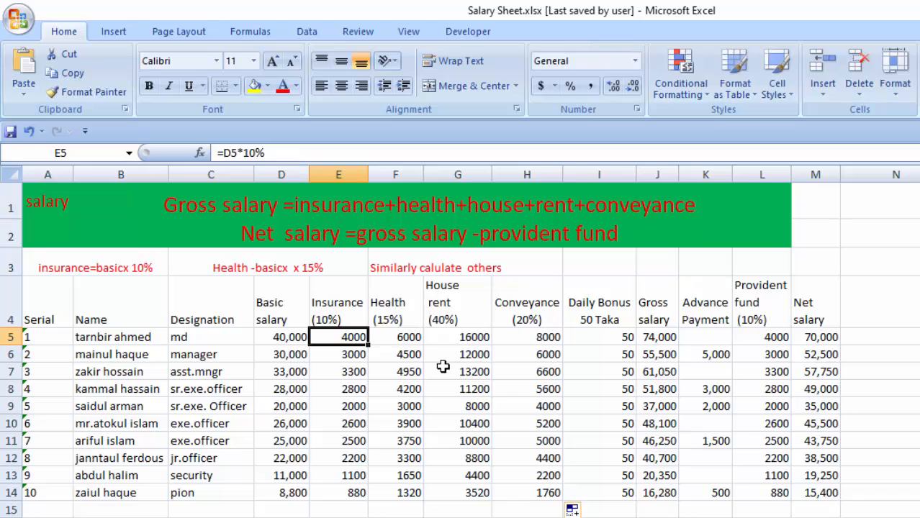
click(392, 337)
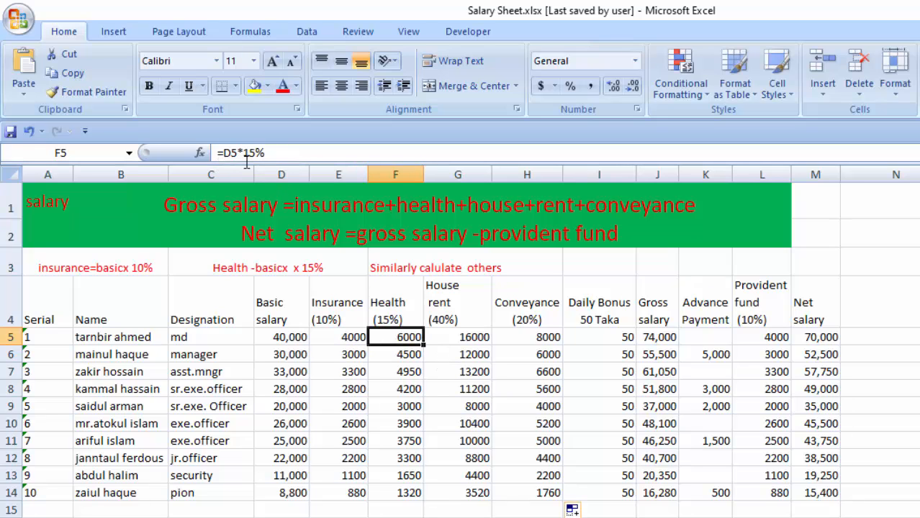
click(274, 153)
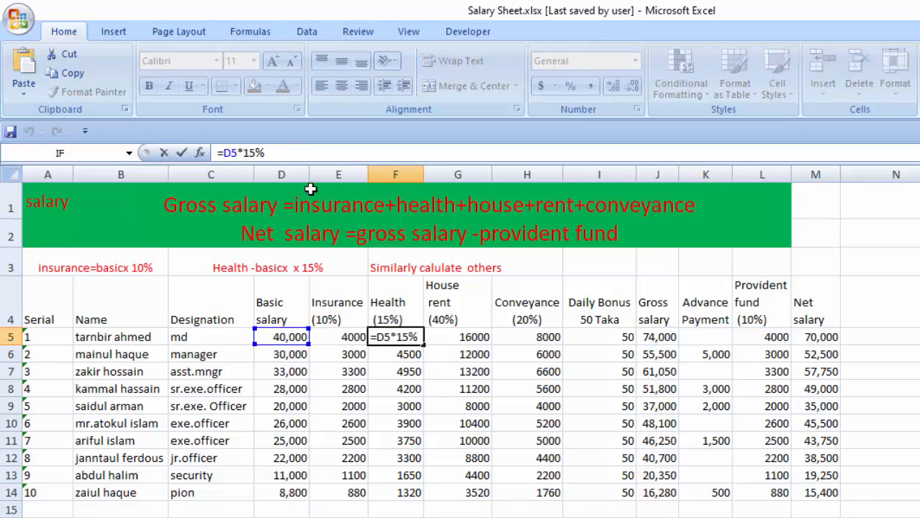
key(Return)
click(477, 342)
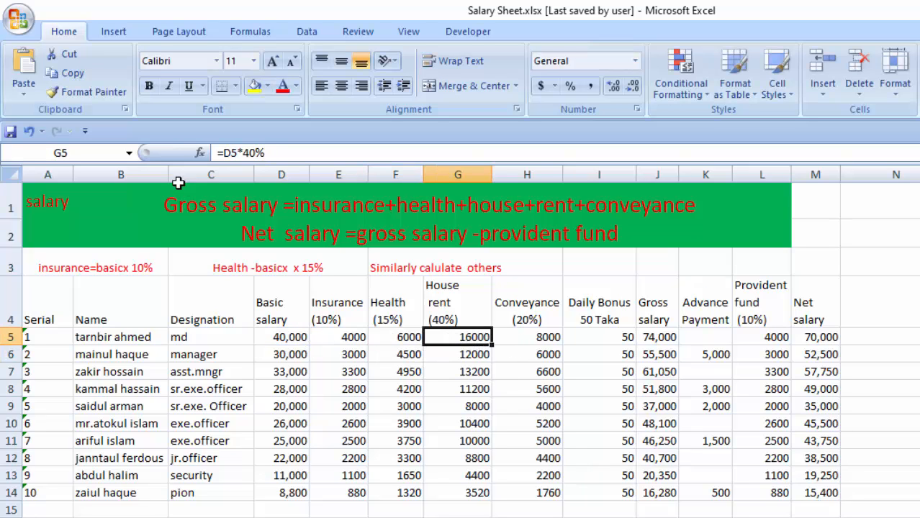
click(545, 338)
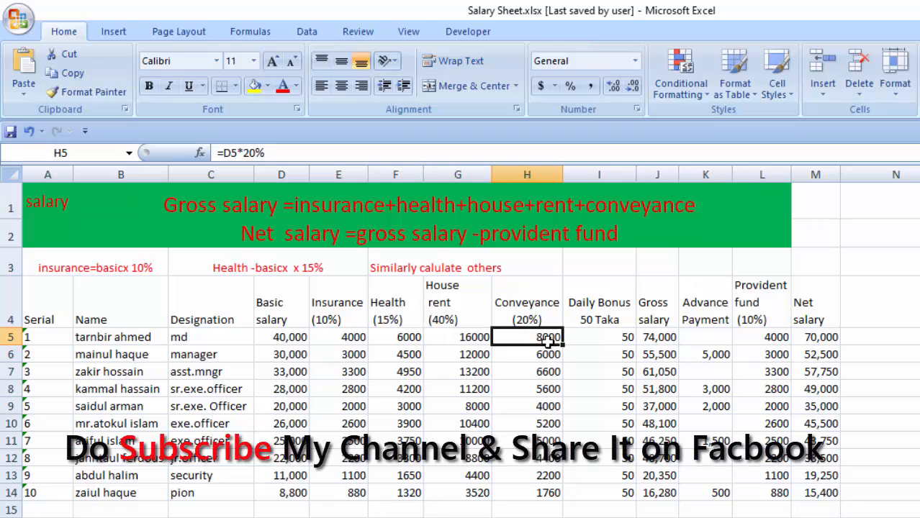
Examine the Daily Bonus amounts in I5 through I14.
click(600, 336)
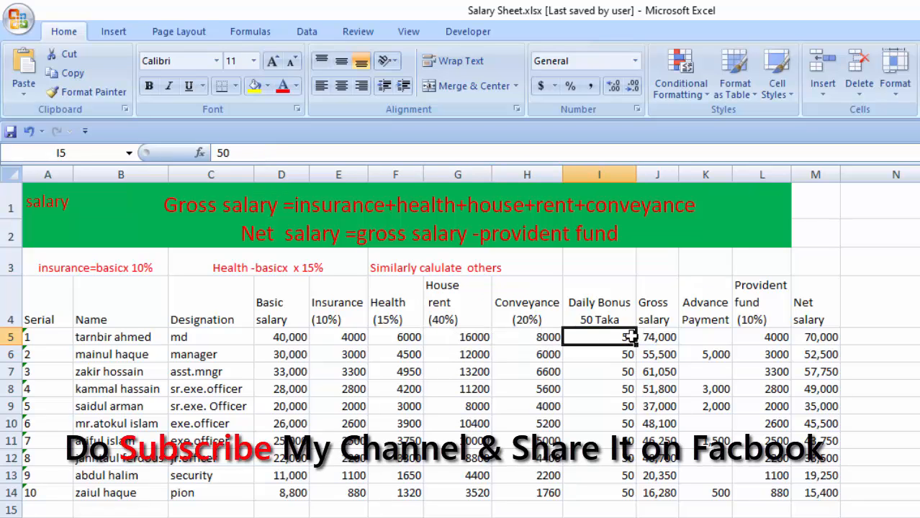
drag(630, 336, 624, 493)
click(612, 436)
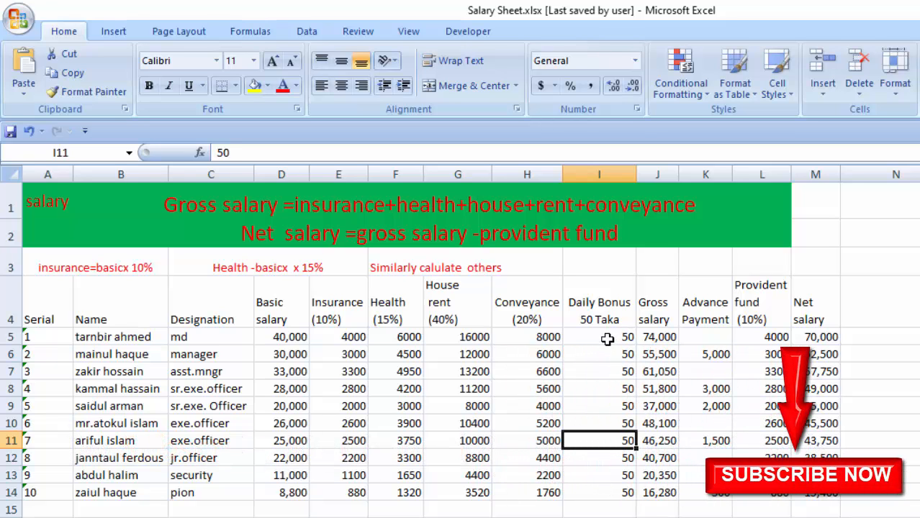
Examine the gross salary formula in J5 and the basic salary, allowances and daily bonus in columns D to I.
mouse_move(606, 340)
mouse_down()
mouse_move(613, 386)
mouse_move(598, 485)
mouse_move(616, 454)
mouse_move(602, 425)
mouse_move(601, 354)
mouse_up()
click(605, 517)
click(583, 337)
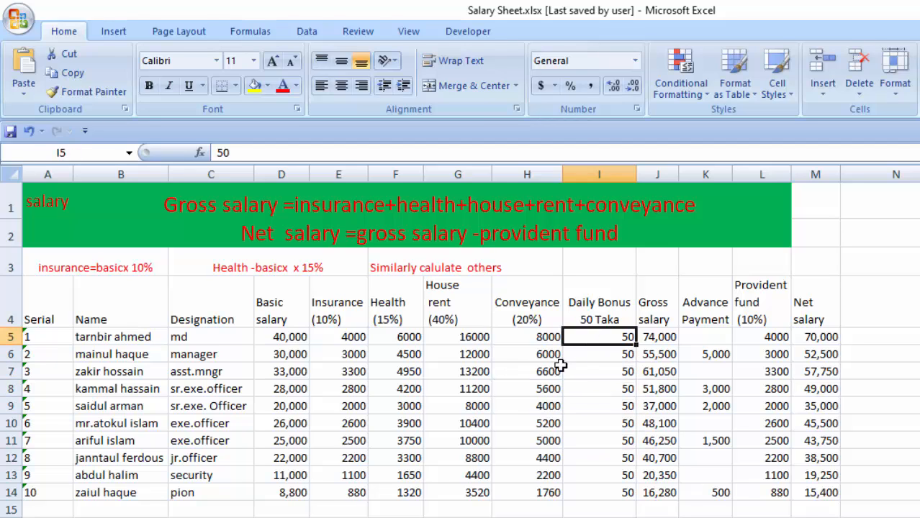
click(655, 336)
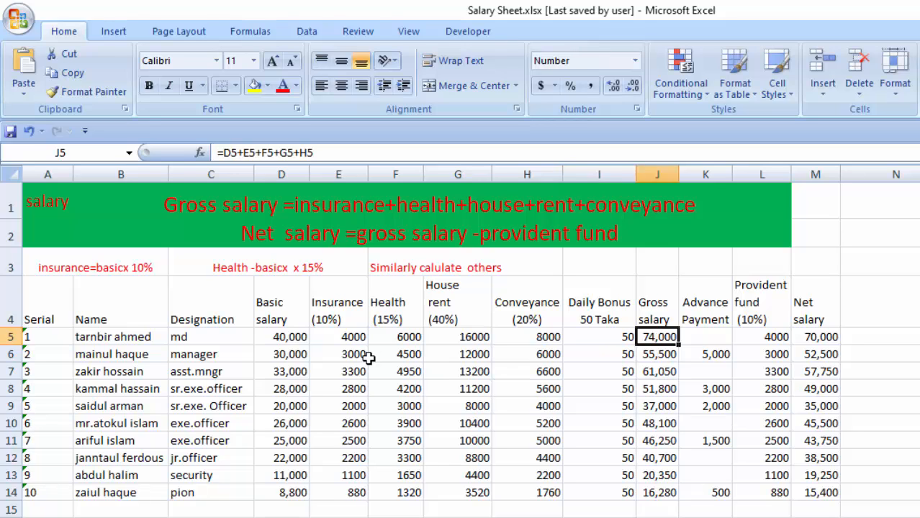
drag(342, 337, 620, 338)
drag(287, 344, 305, 502)
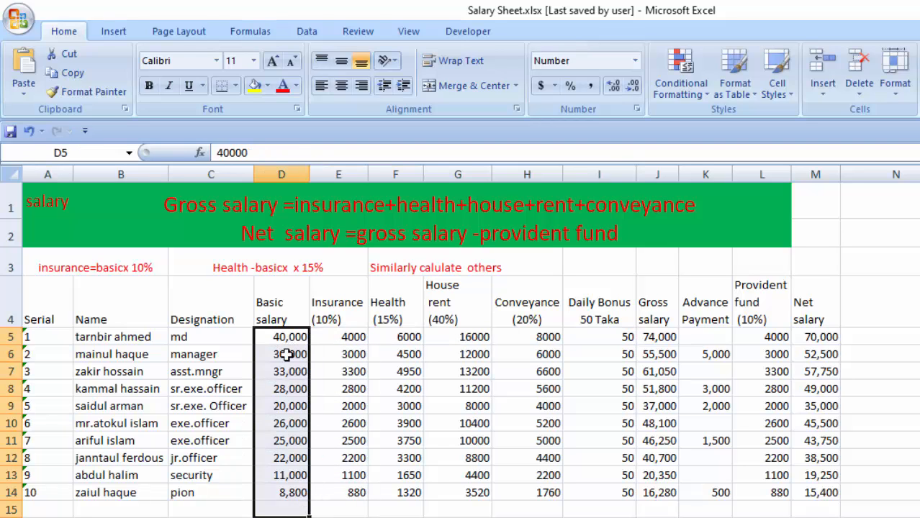
click(352, 343)
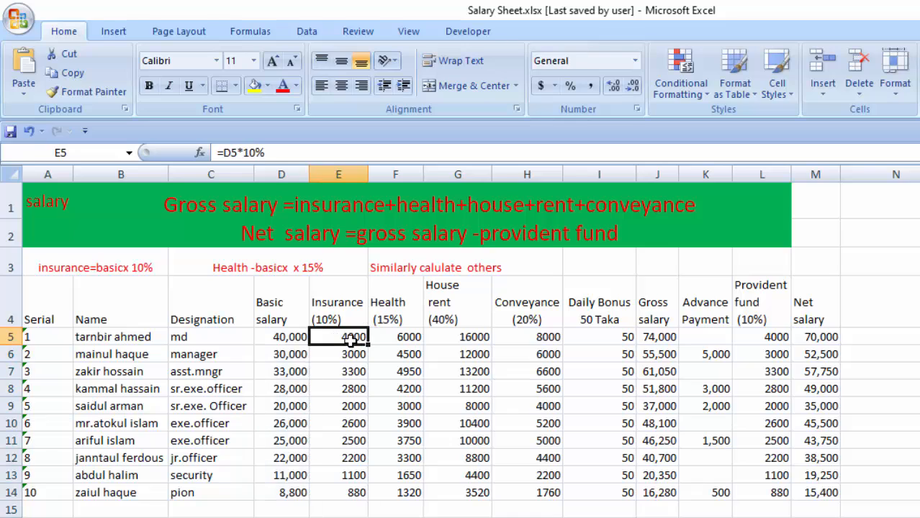
click(404, 342)
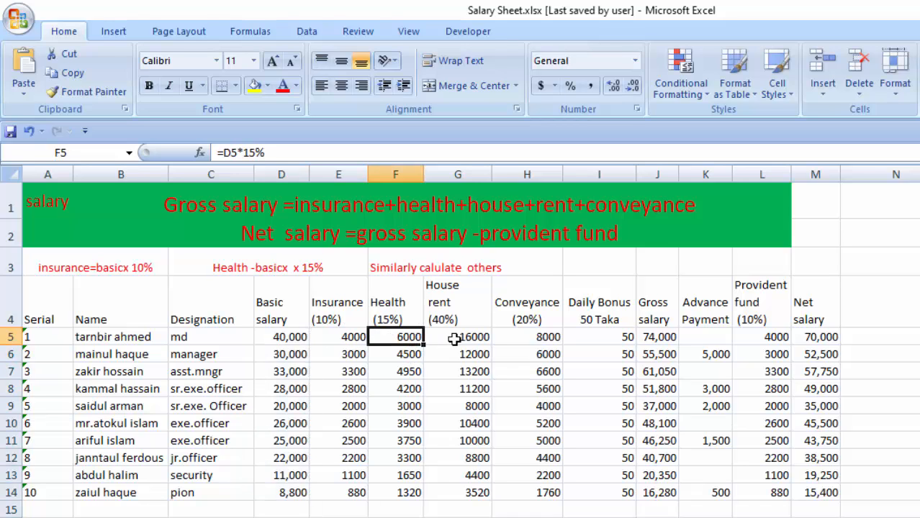
click(454, 340)
click(539, 340)
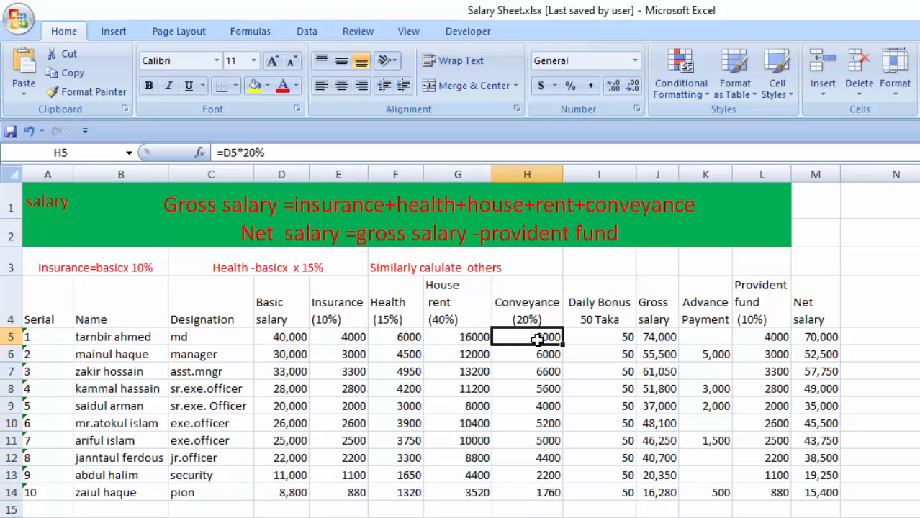
drag(349, 338, 529, 510)
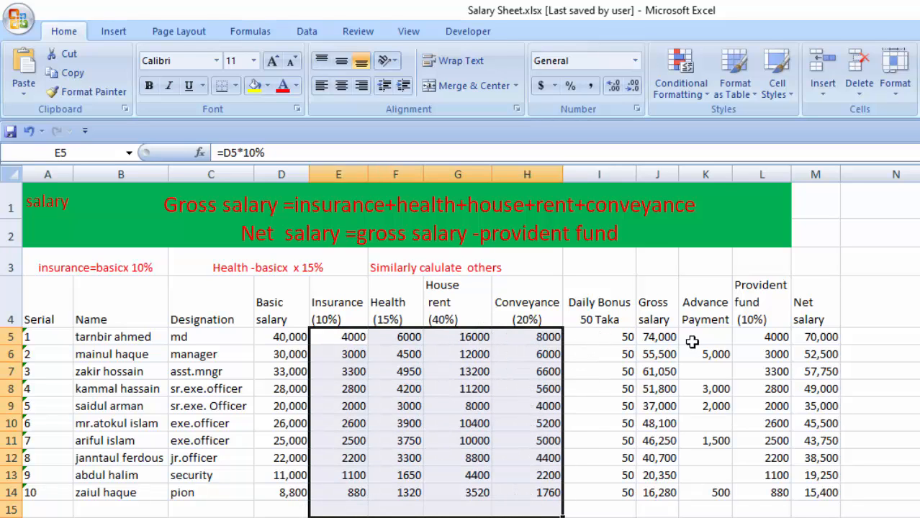
click(615, 342)
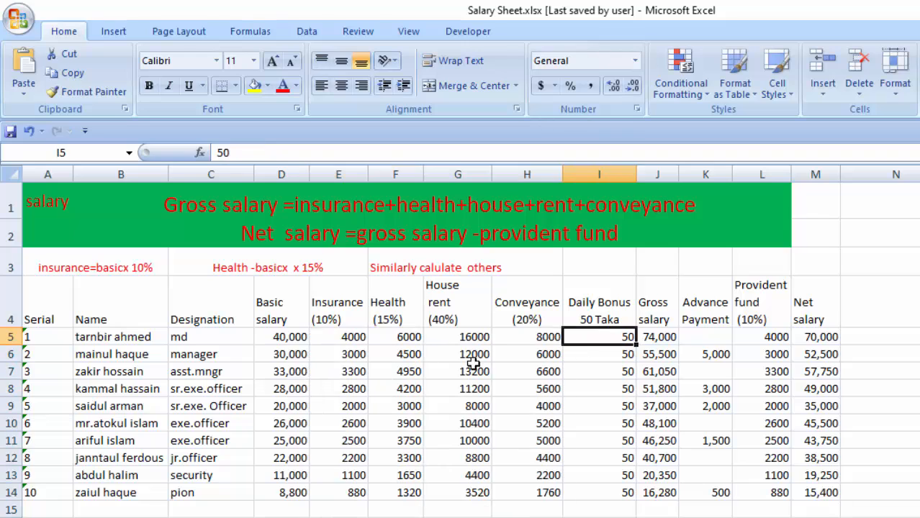
drag(339, 339, 611, 350)
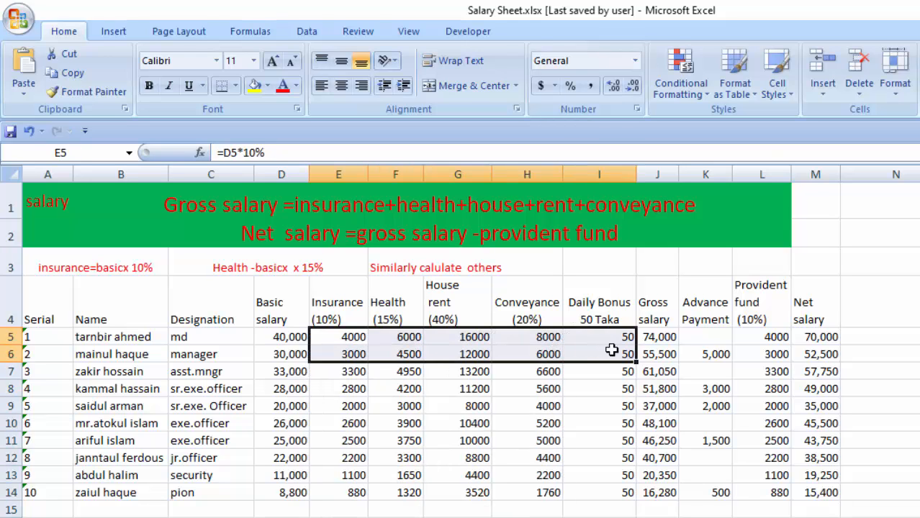
click(656, 339)
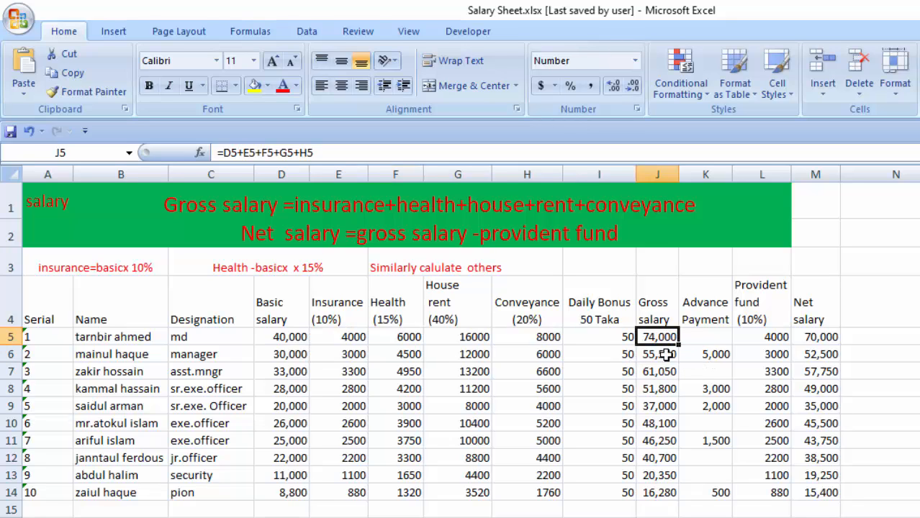
Clear the gross salary values of all employees in J5 through J14.
click(657, 370)
drag(657, 338, 662, 494)
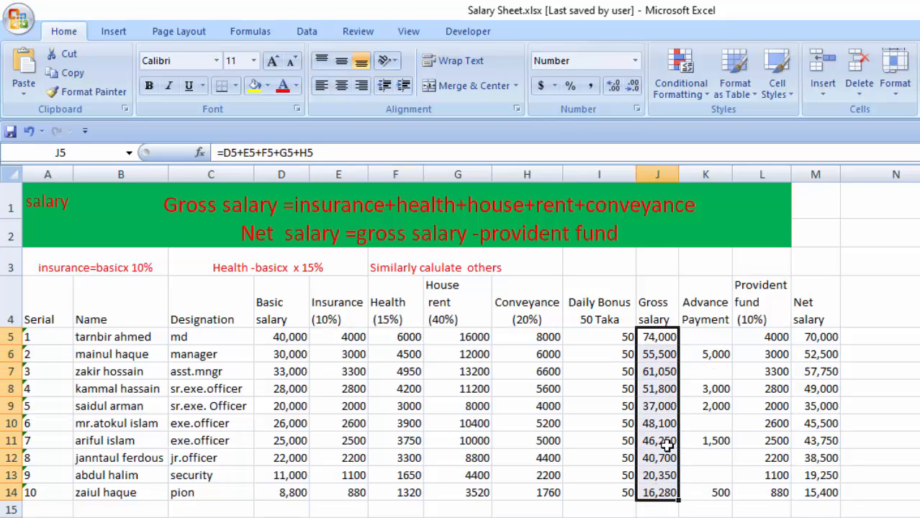
key(Delete)
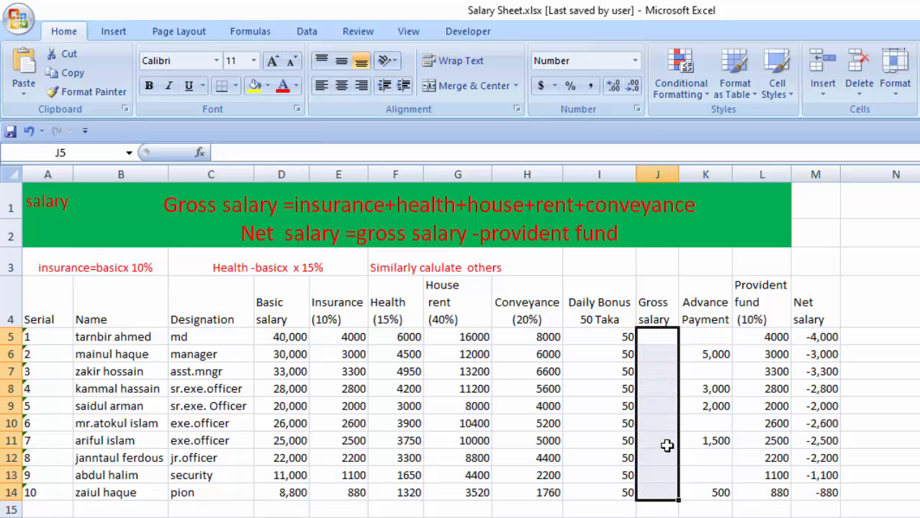
click(653, 517)
Start the first employee's gross salary in J5 from the basic salary with the formula =D5.
click(655, 339)
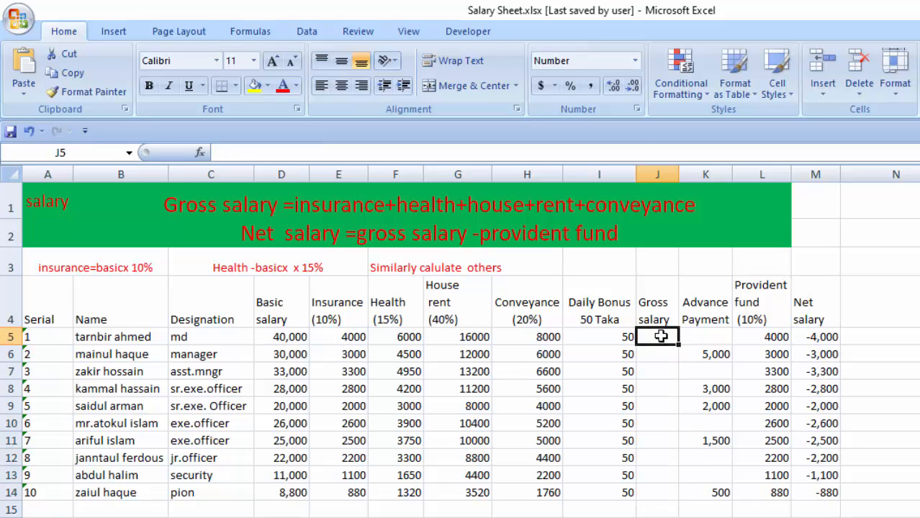
text(=)
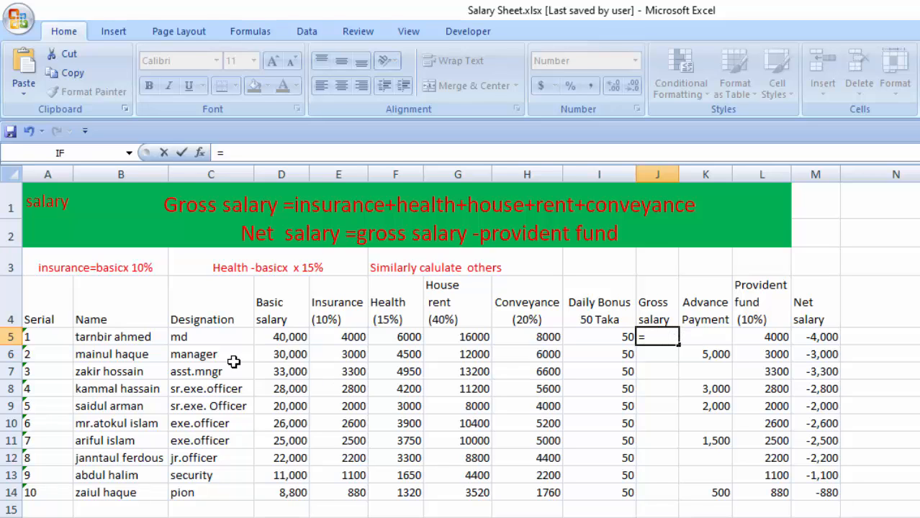
click(287, 341)
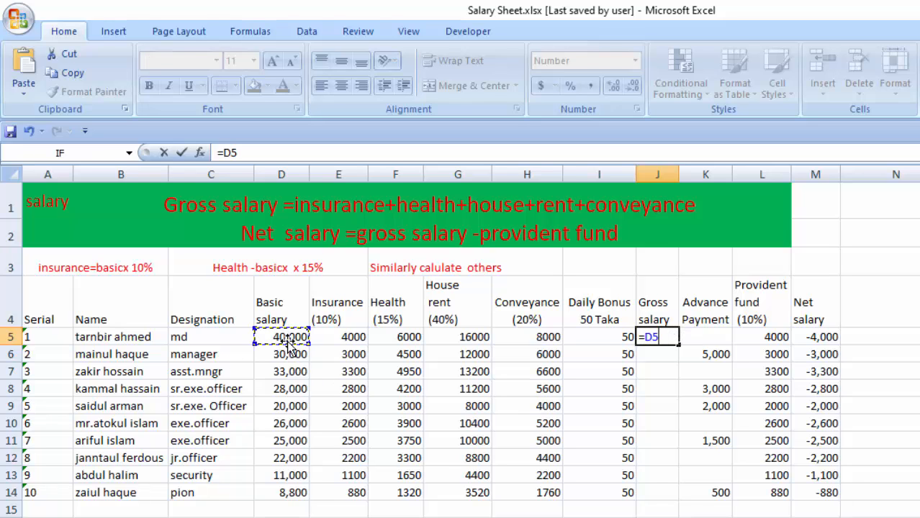
key(Return)
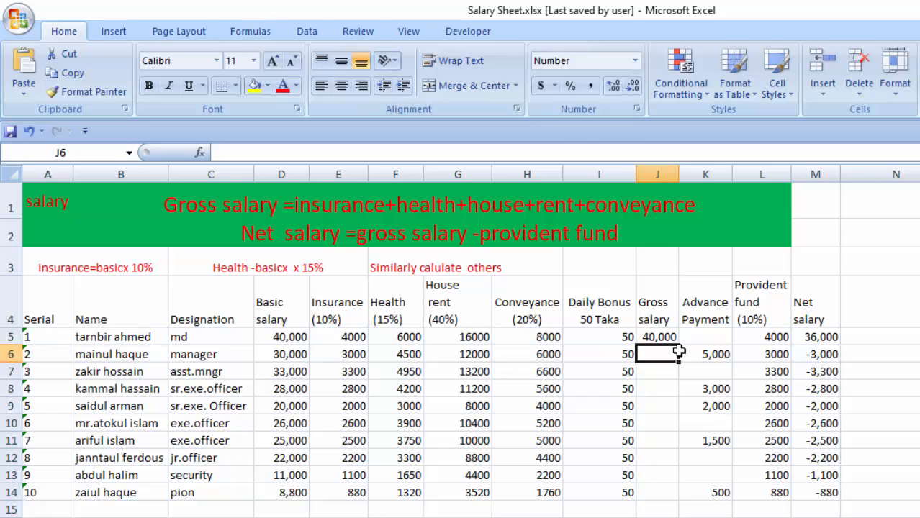
Extend the gross salary formula in J5 with all allowances and the daily bonus, as =D5+E5+F5+G5+H5+I5.
double_click(660, 333)
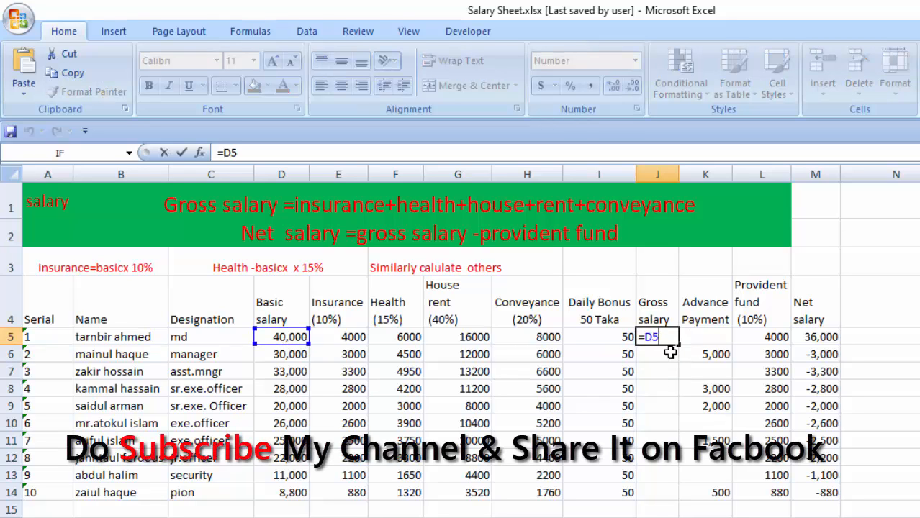
text(+)
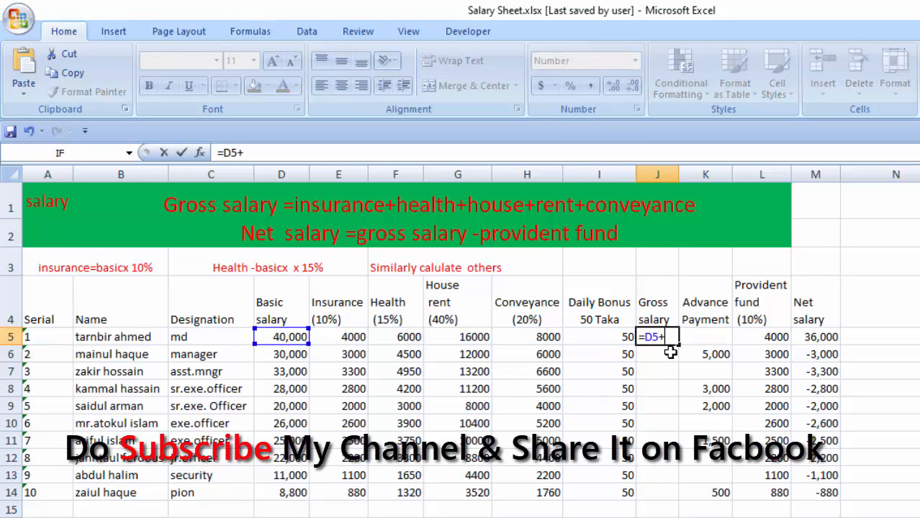
click(342, 336)
text(+)
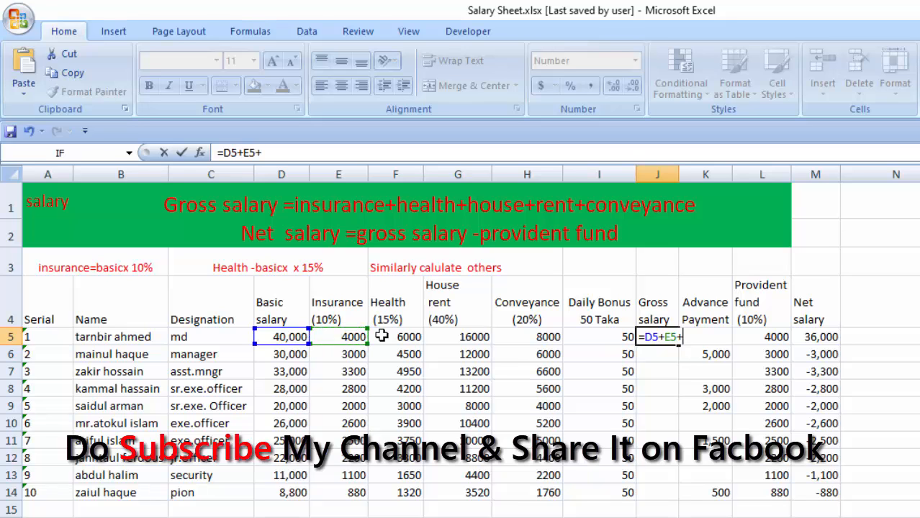
click(403, 338)
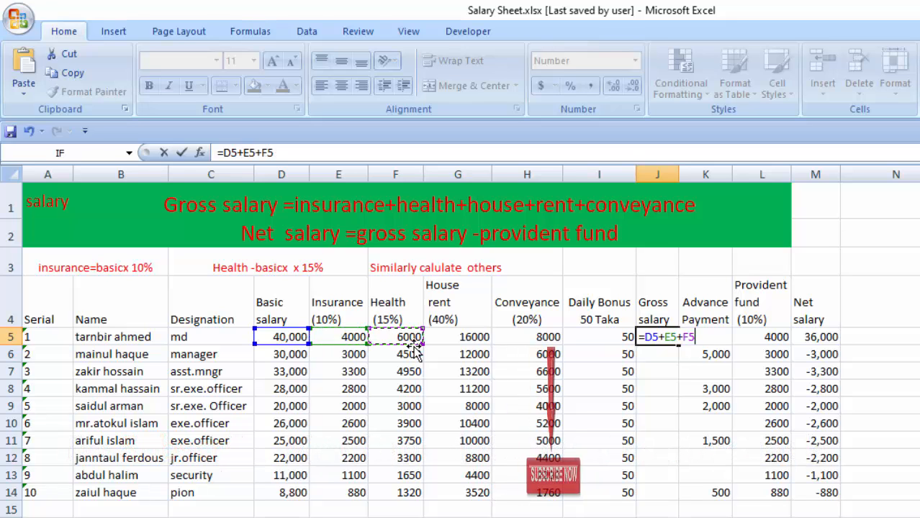
text(+)
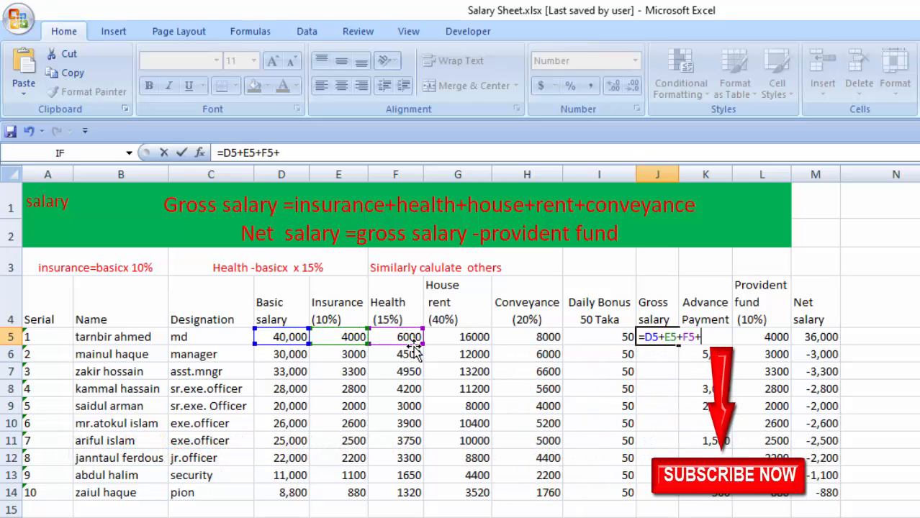
click(458, 340)
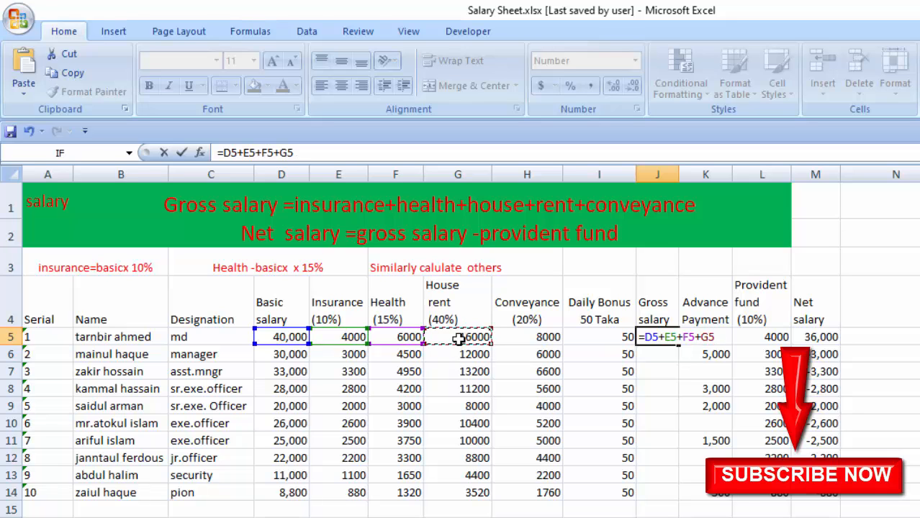
text(+)
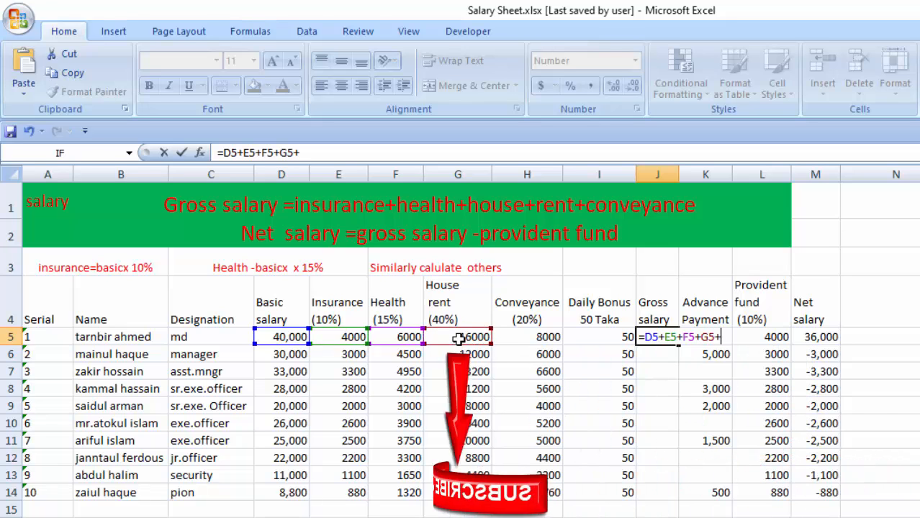
click(540, 338)
text(+)
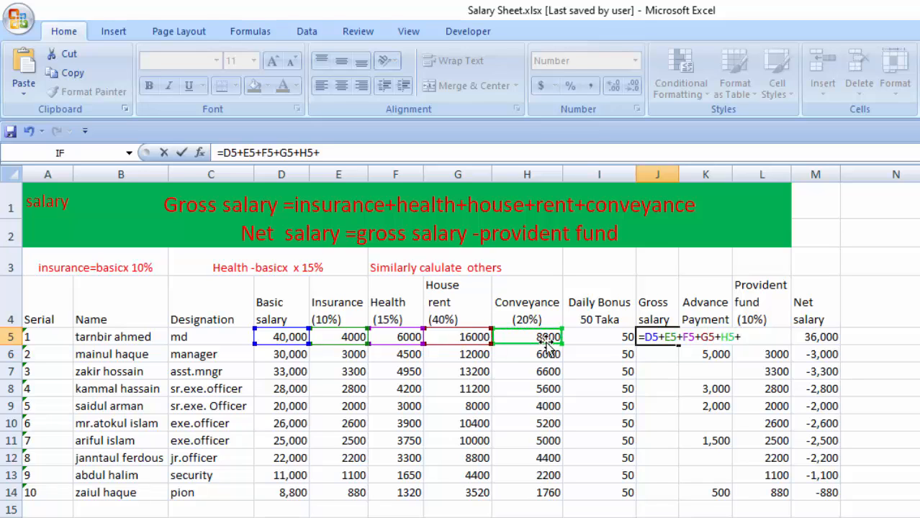
click(610, 340)
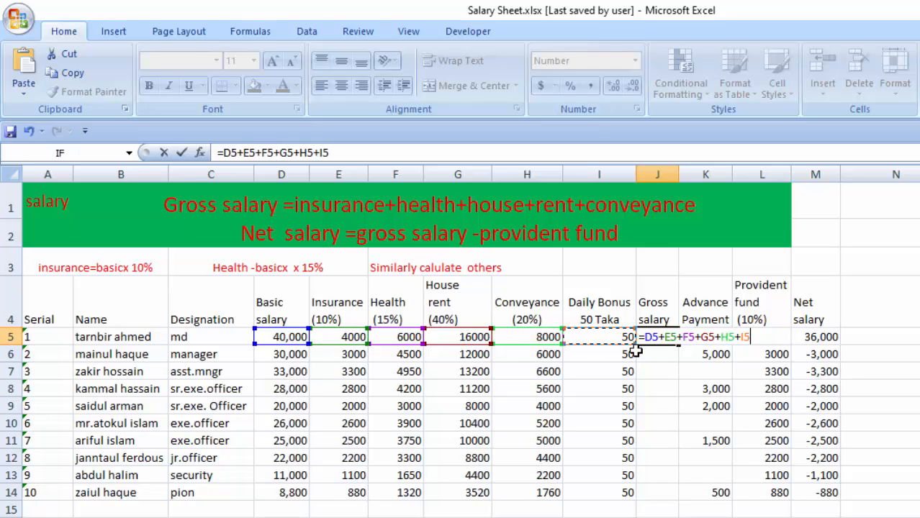
key(Return)
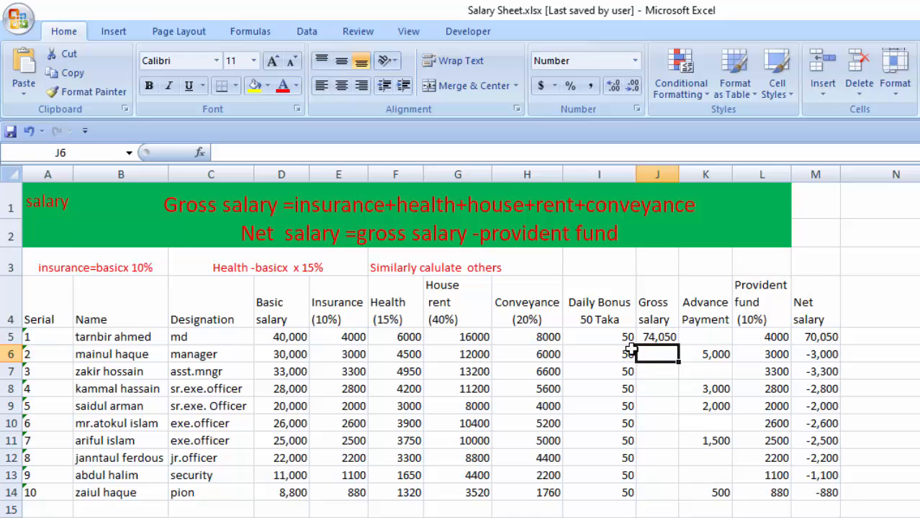
Fill the gross salary formula from J5 down through J14.
click(653, 422)
click(664, 339)
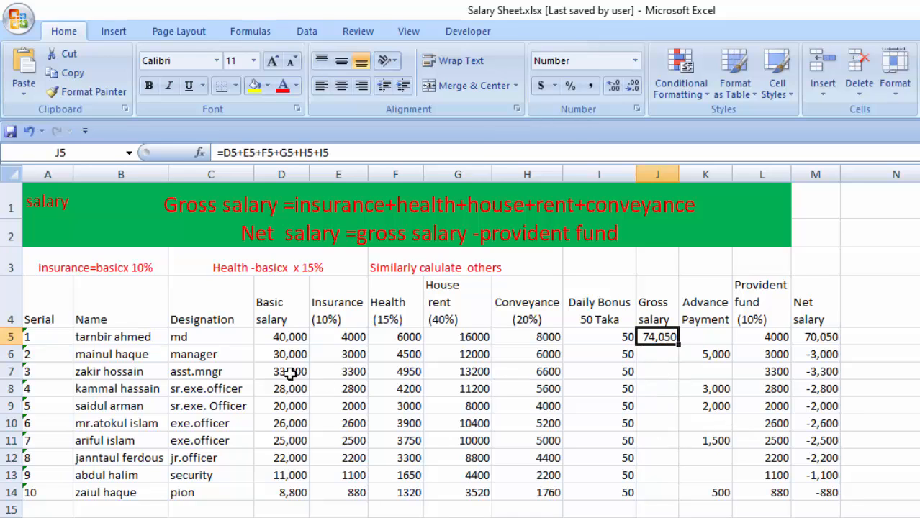
double_click(657, 337)
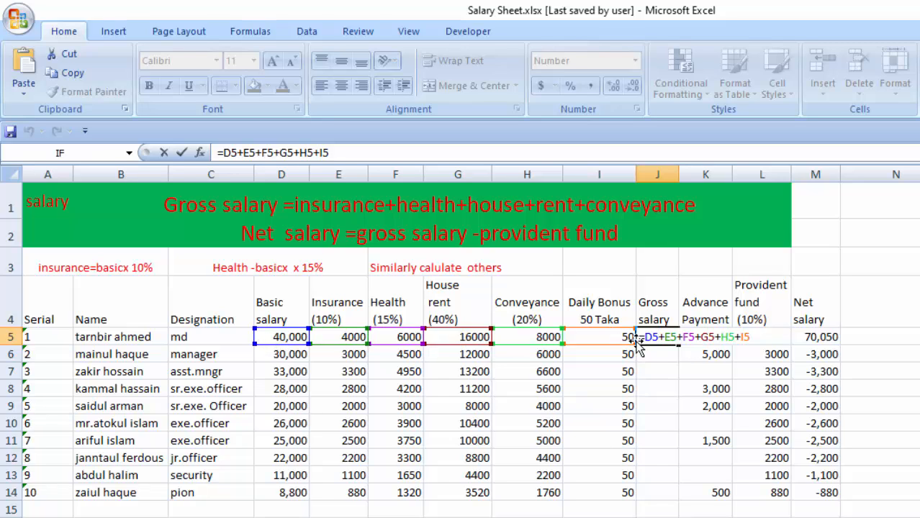
key(Return)
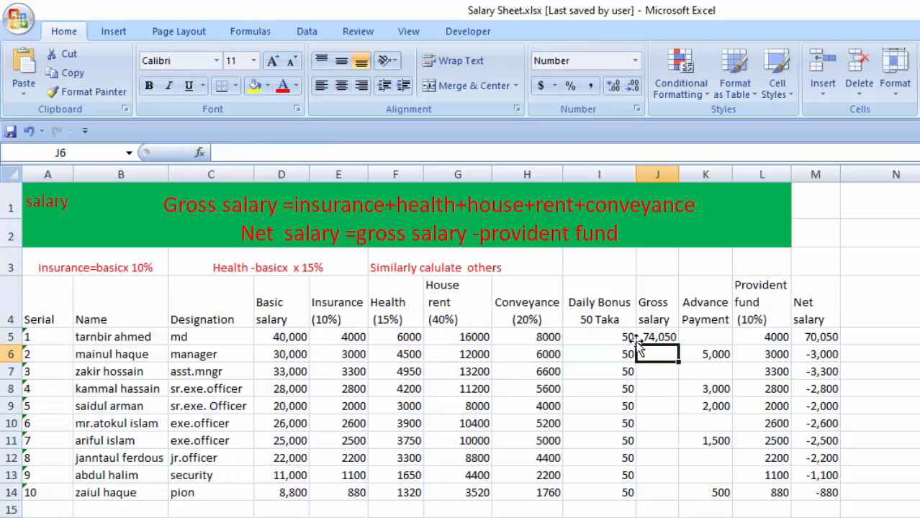
click(660, 337)
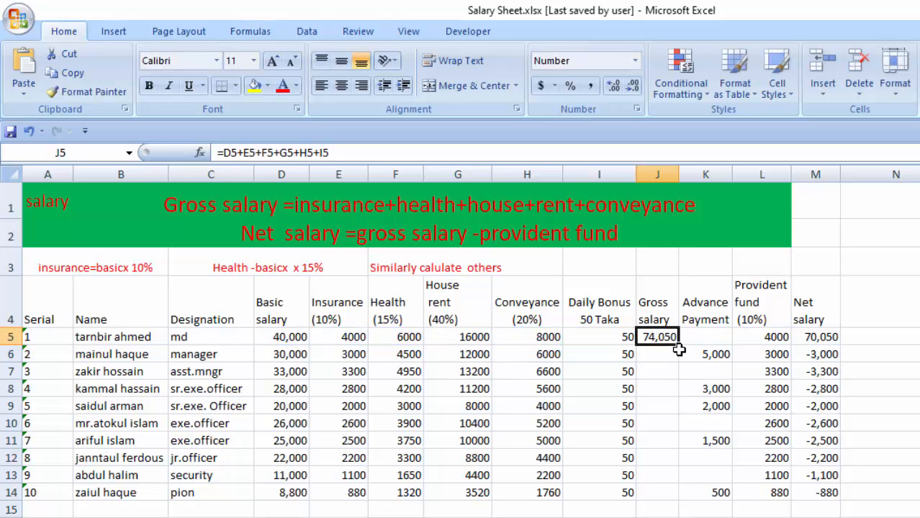
drag(676, 347, 662, 504)
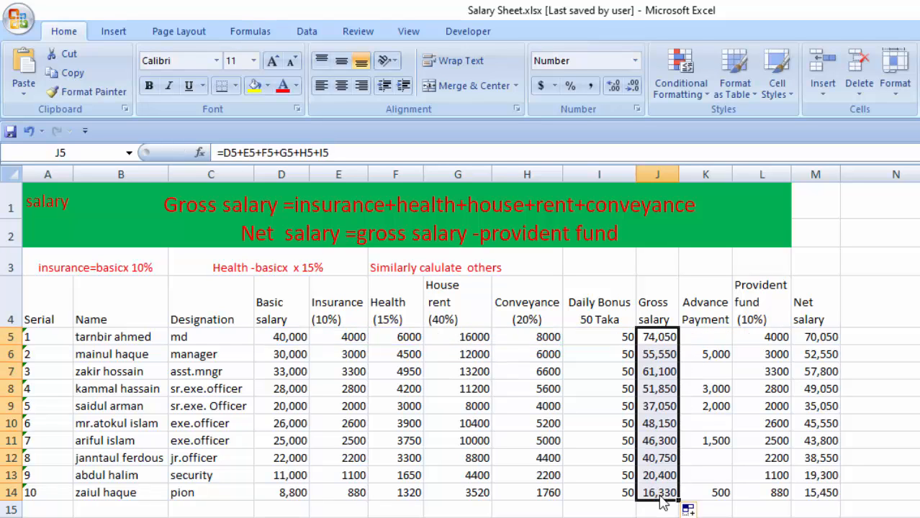
Compare the basic salary with the gross salary for the first and last employees in rows 5 and 14.
click(286, 338)
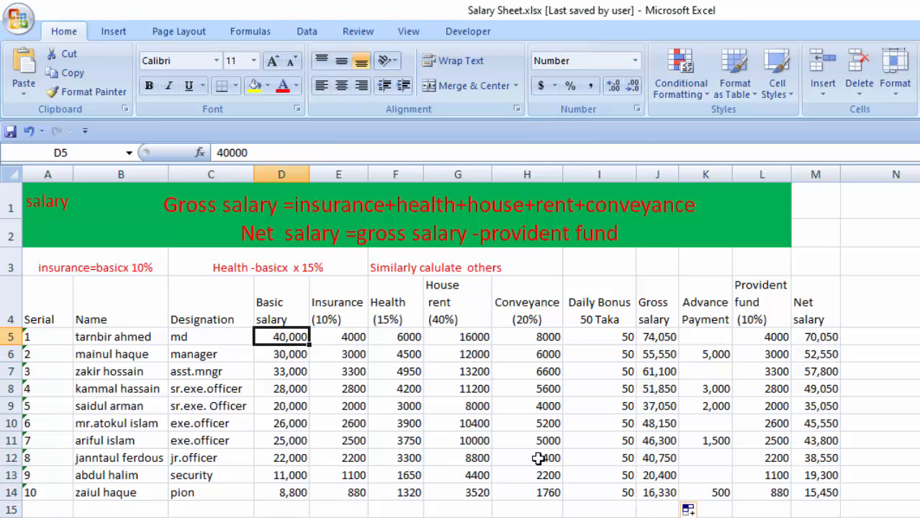
click(662, 341)
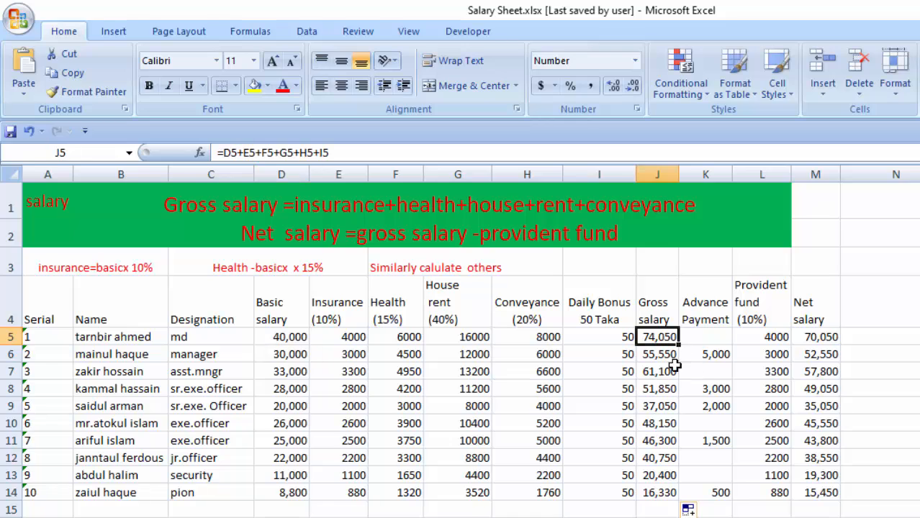
click(279, 495)
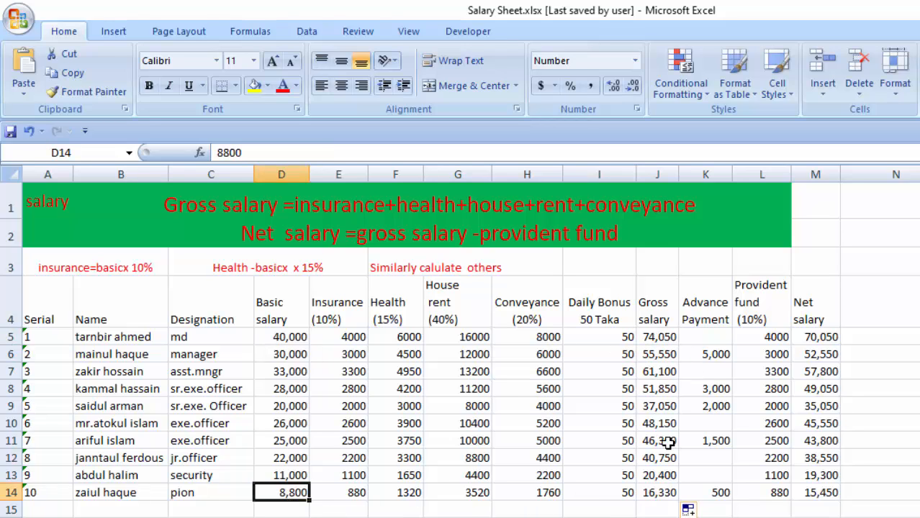
click(665, 497)
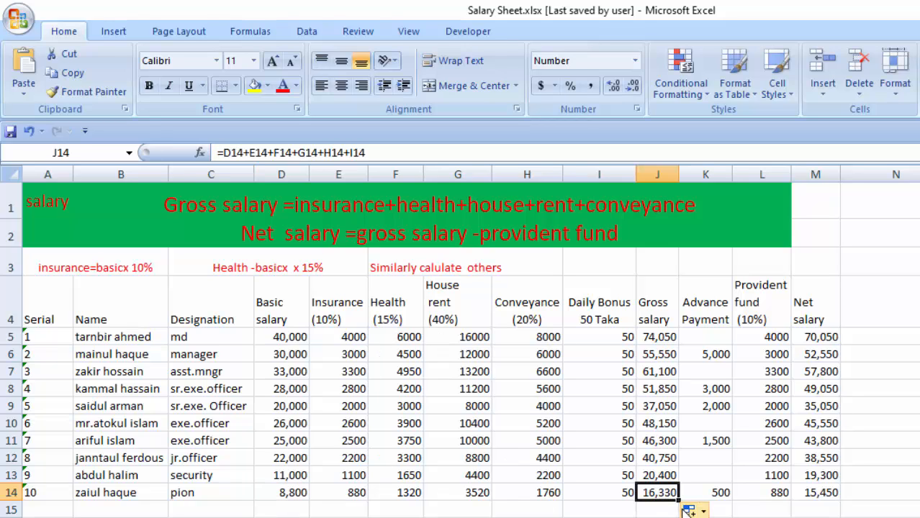
Examine the advance payments in K5 through K14, comparing the second employee's advance with the basic salary in D6.
click(712, 335)
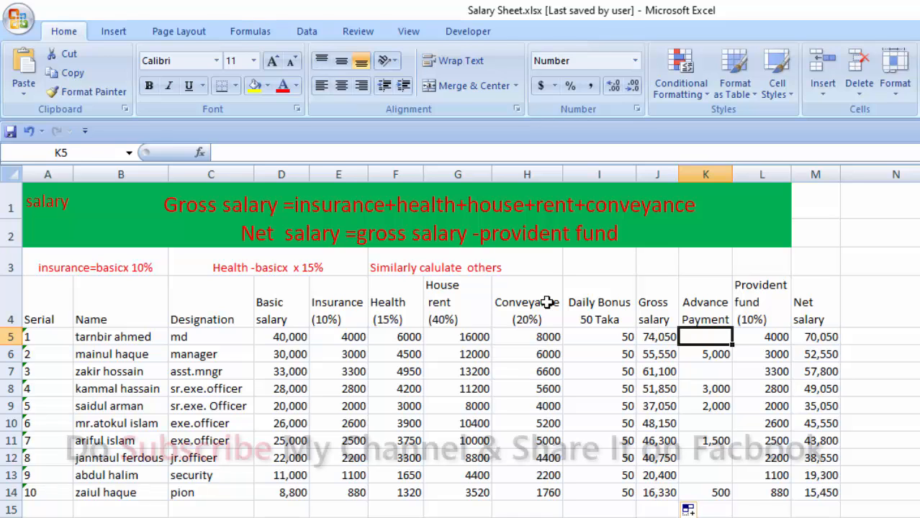
click(716, 354)
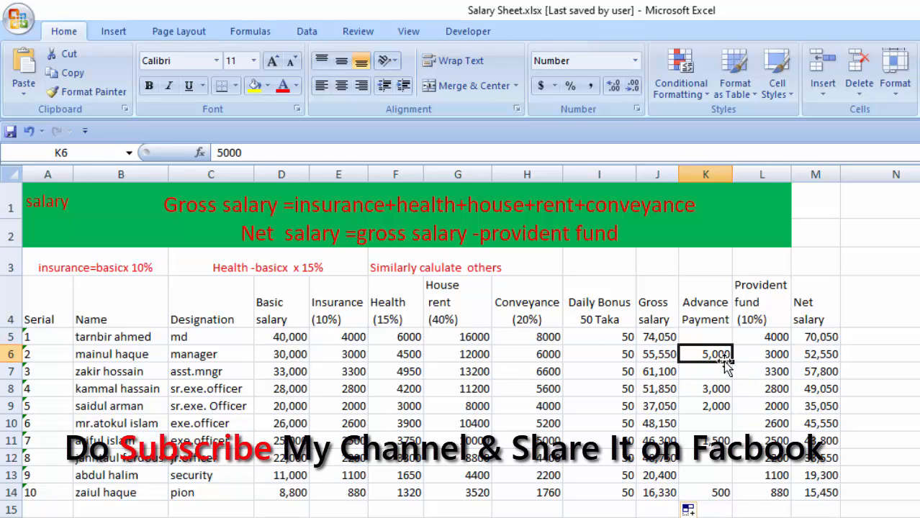
click(280, 355)
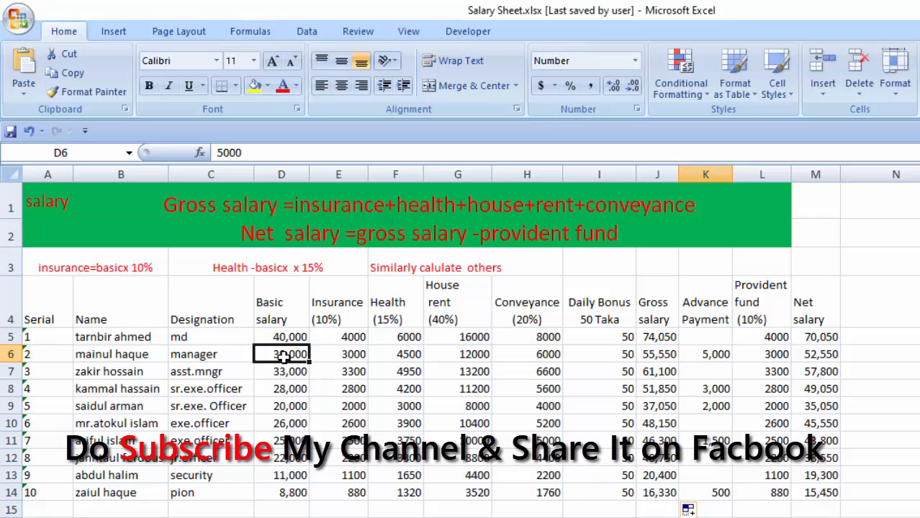
drag(713, 354, 713, 372)
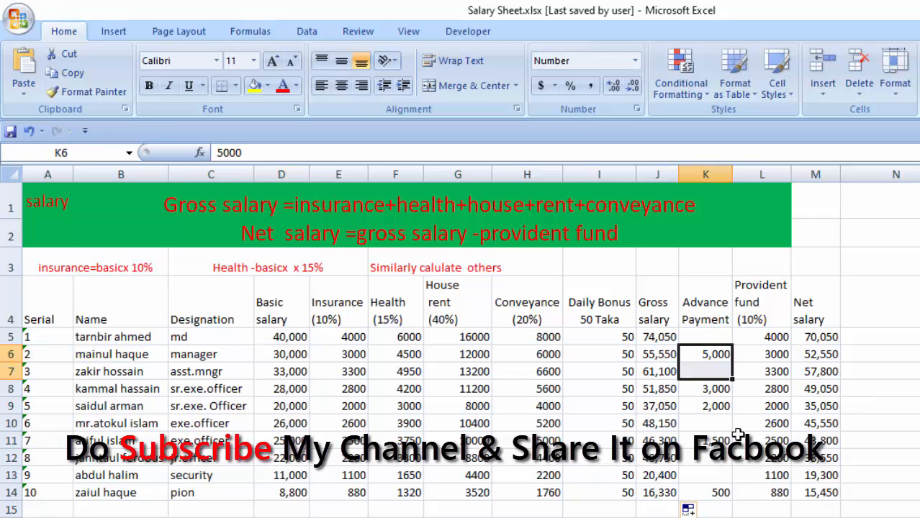
click(709, 356)
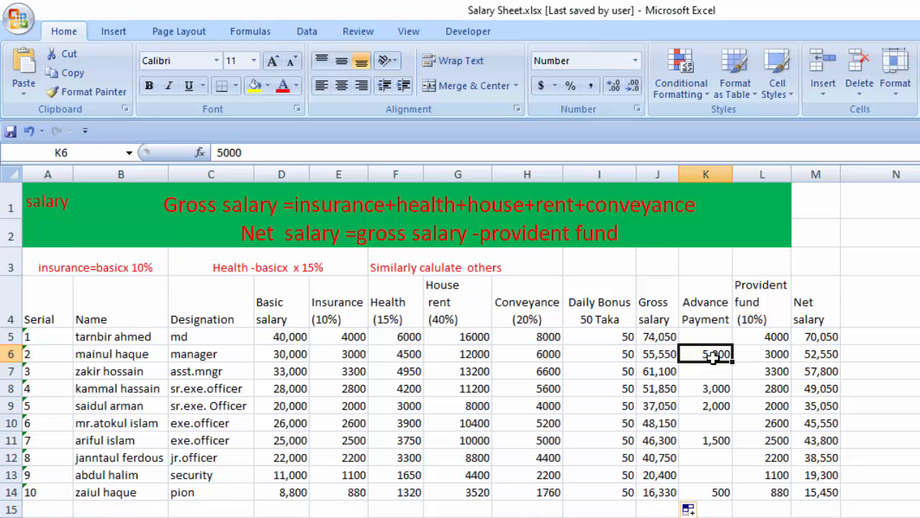
drag(710, 337, 711, 492)
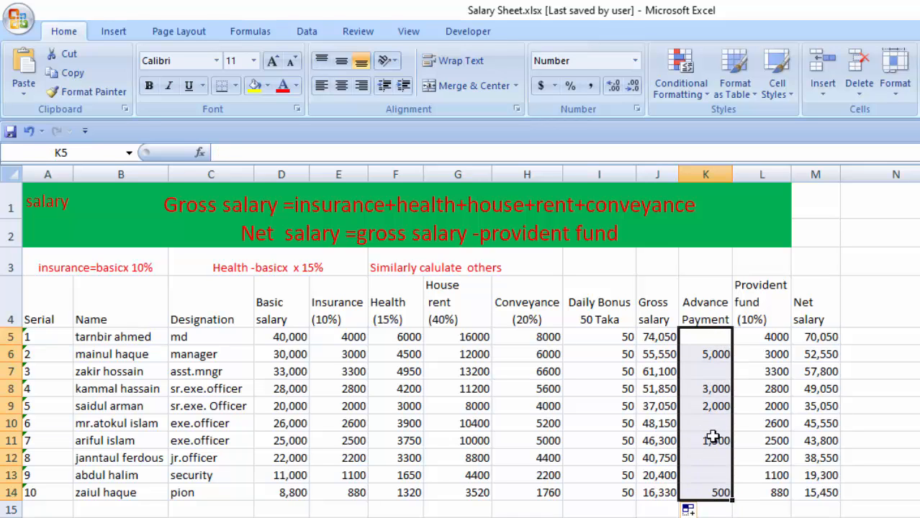
click(714, 337)
drag(715, 337, 720, 497)
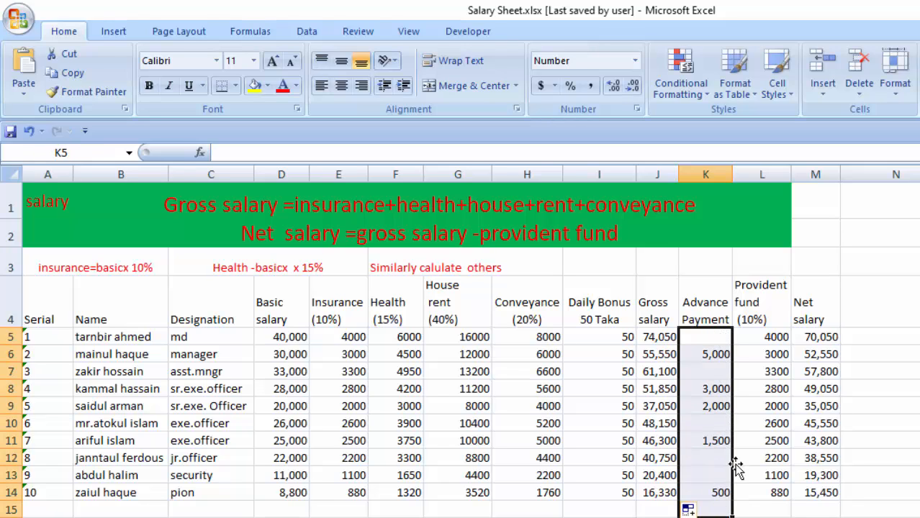
Examine the provident fund formulas in L5 and L6 and the deductions down through L14.
click(761, 336)
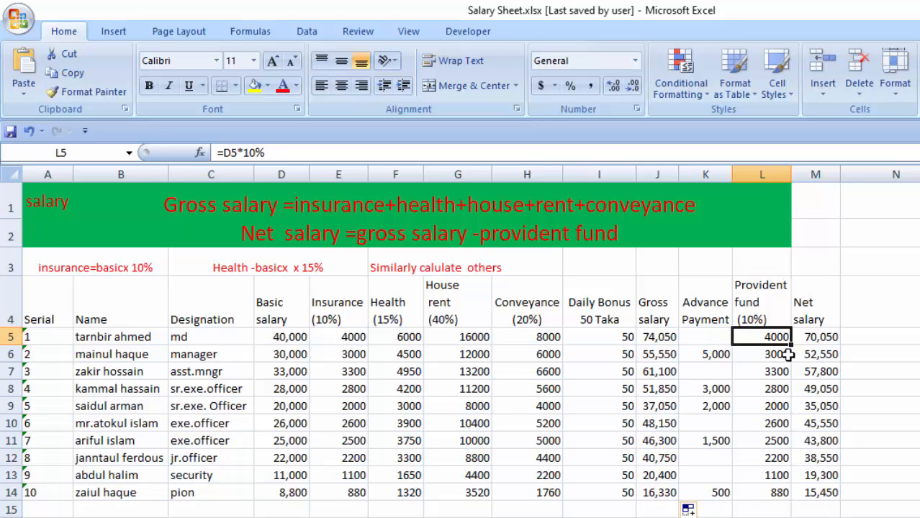
click(775, 354)
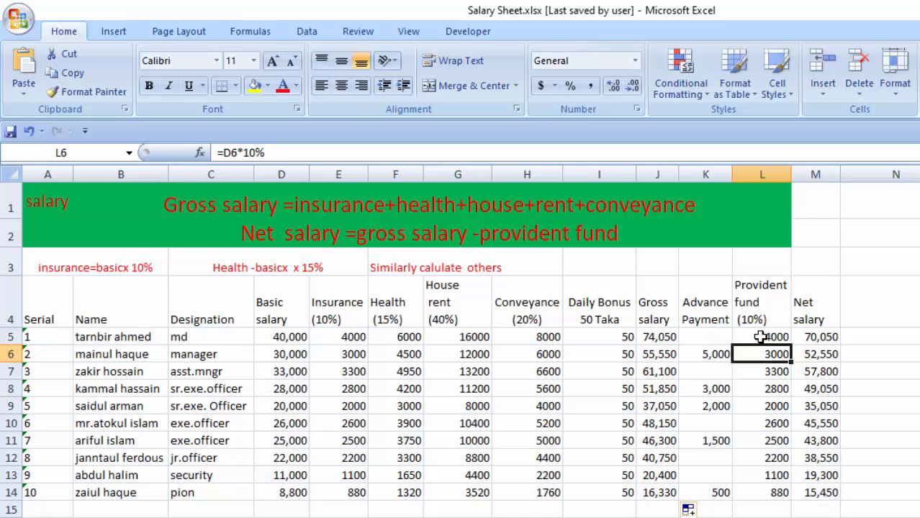
click(760, 336)
drag(761, 337, 765, 491)
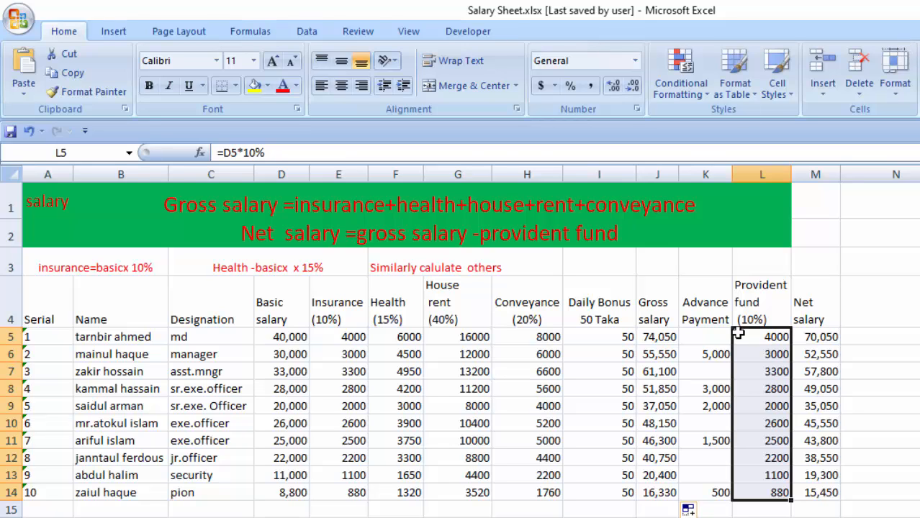
click(763, 339)
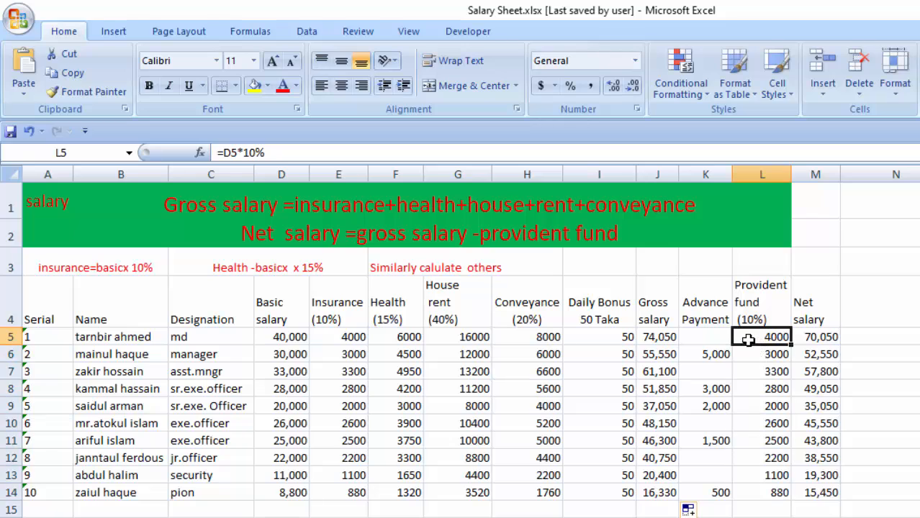
drag(748, 340, 782, 494)
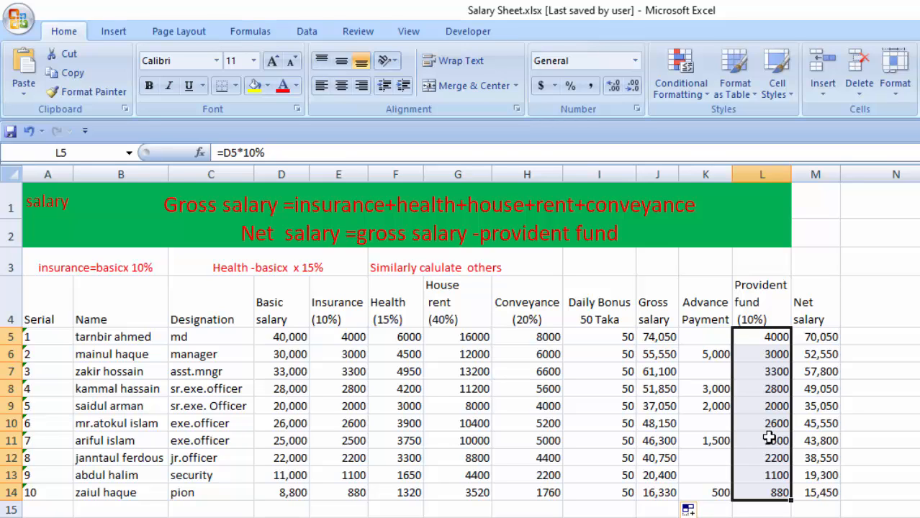
Clear the net salary values in M5 through M14.
click(806, 340)
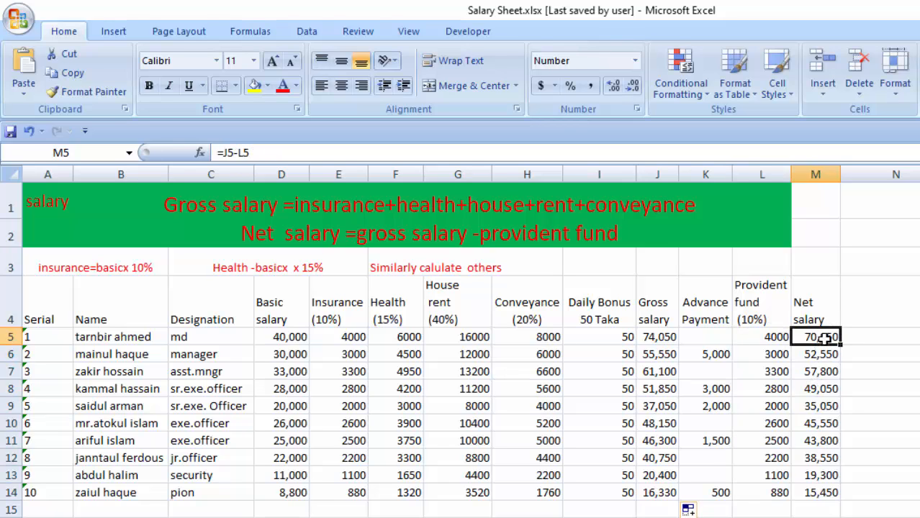
drag(821, 337, 818, 495)
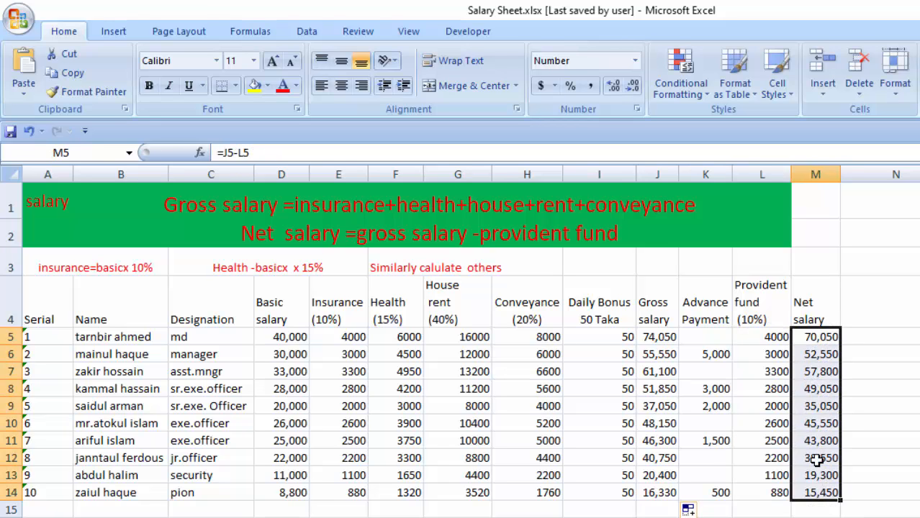
key(Delete)
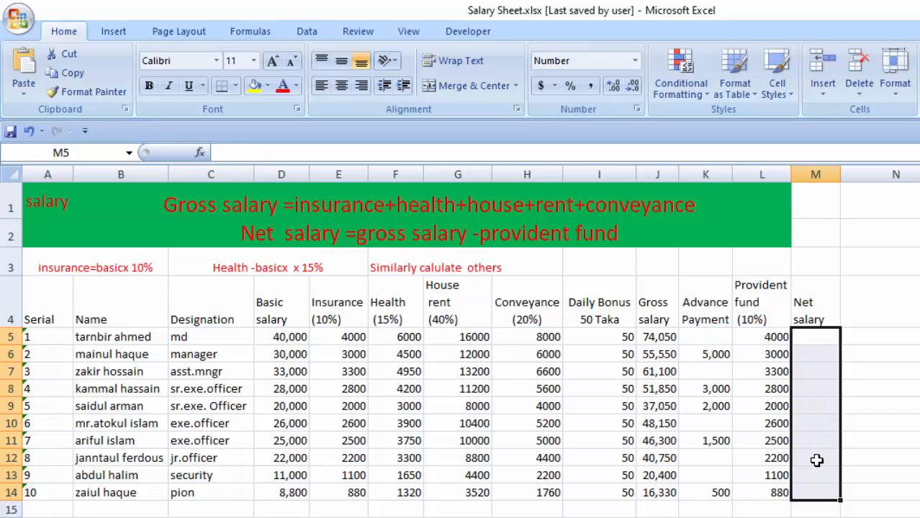
click(802, 337)
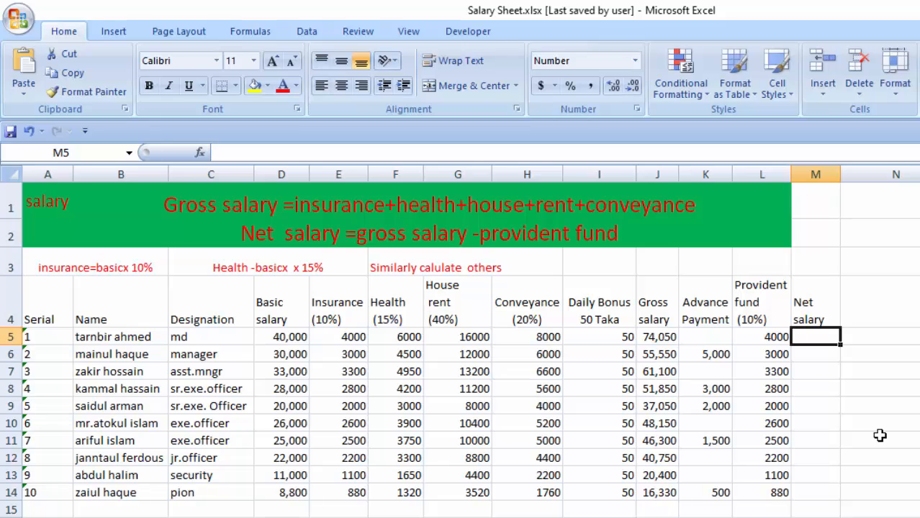
text(=)
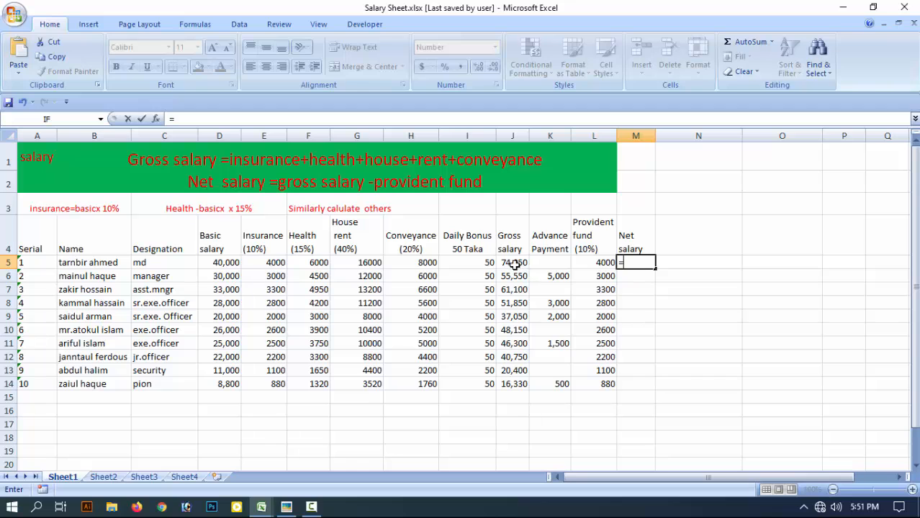
click(514, 263)
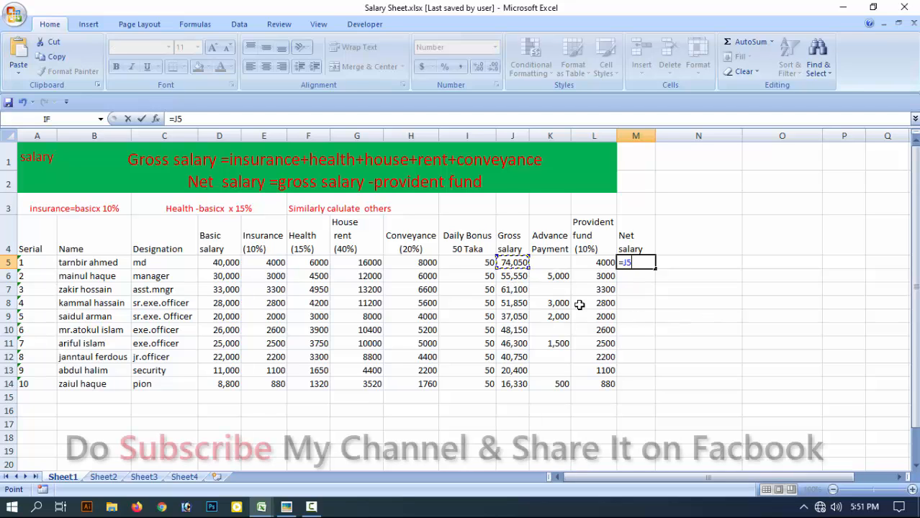
text(-)
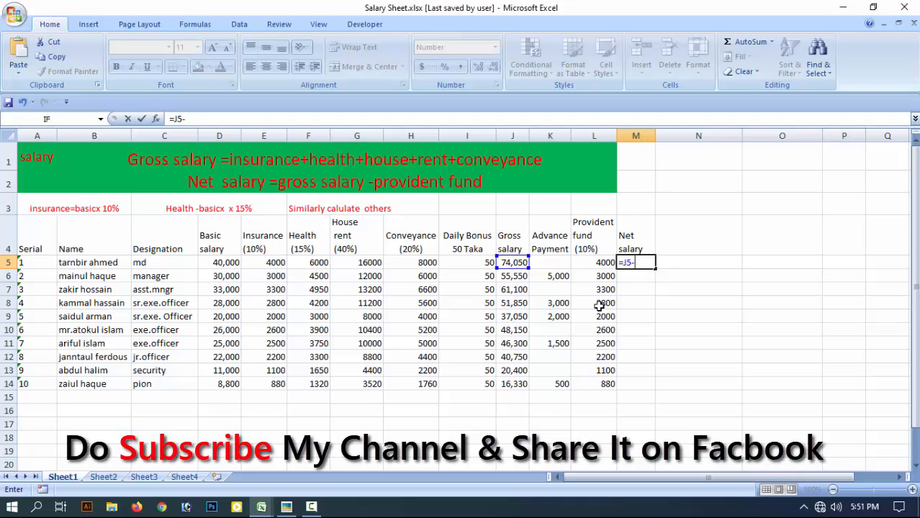
click(554, 265)
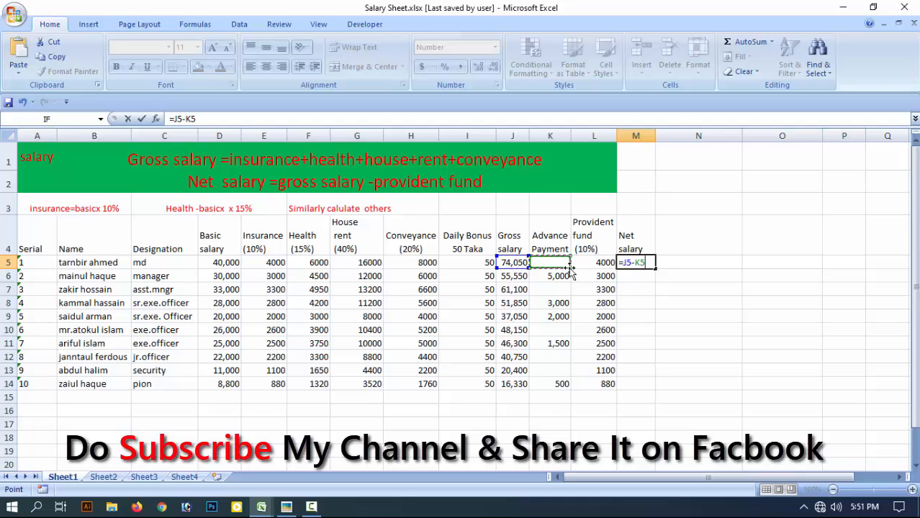
text(-)
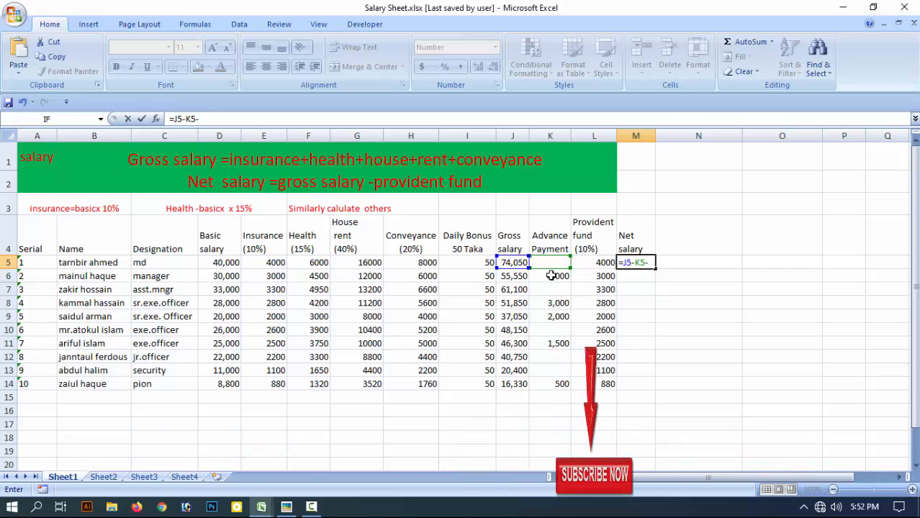
click(598, 263)
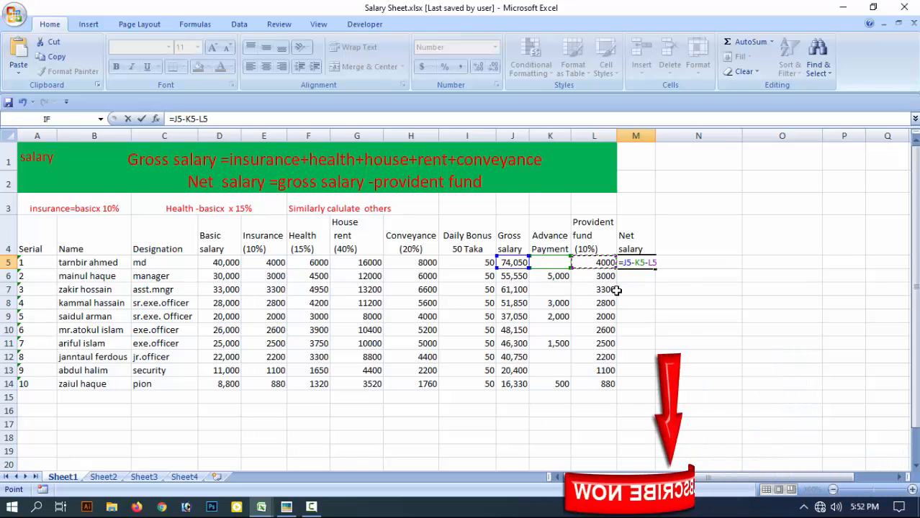
key(BackSpace)
key(BackSpace)
key(BackSpace)
key(BackSpace)
key(BackSpace)
key(BackSpace)
key(BackSpace)
key(BackSpace)
key(BackSpace)
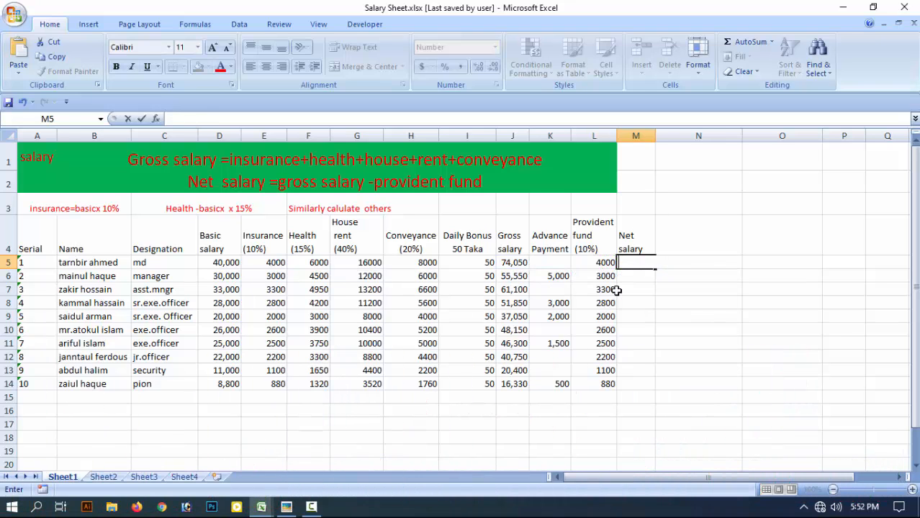
Try to build the first employee's net salary in M5 as gross salary minus advance payment and provident fund.
text(=)
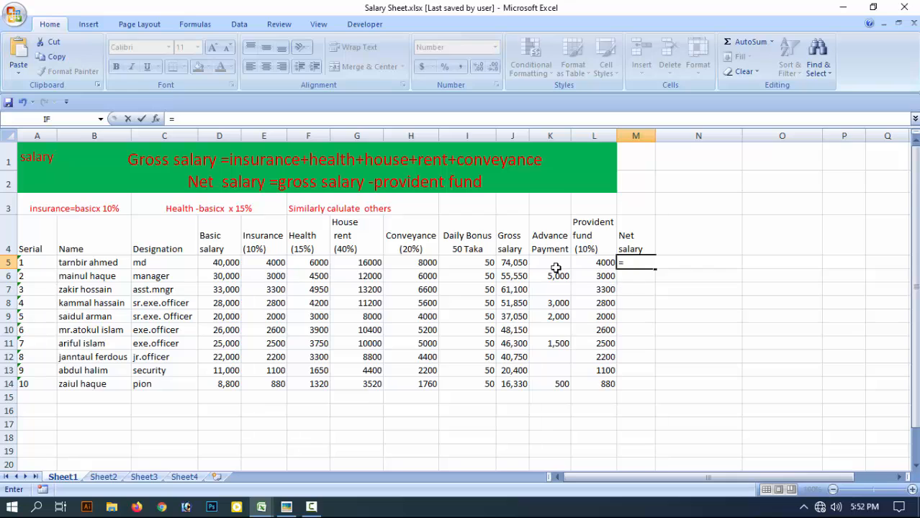
click(510, 263)
text(-)
click(557, 263)
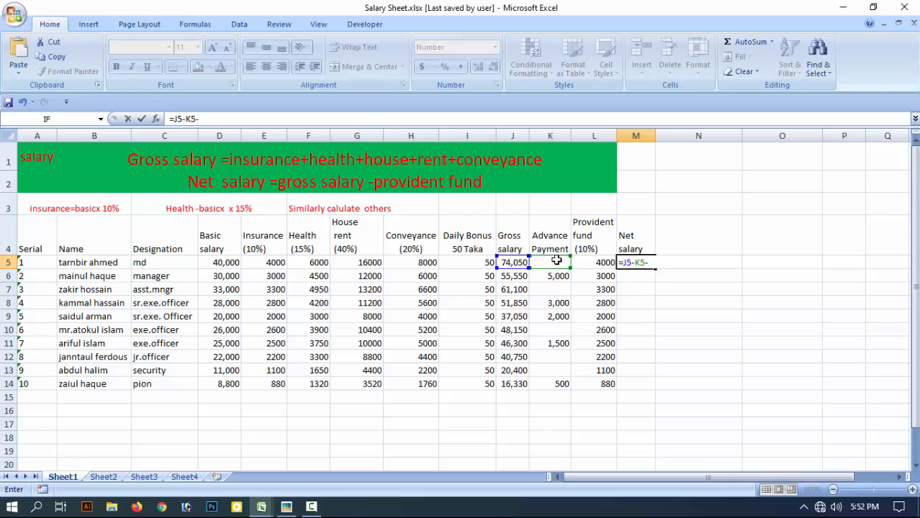
click(601, 265)
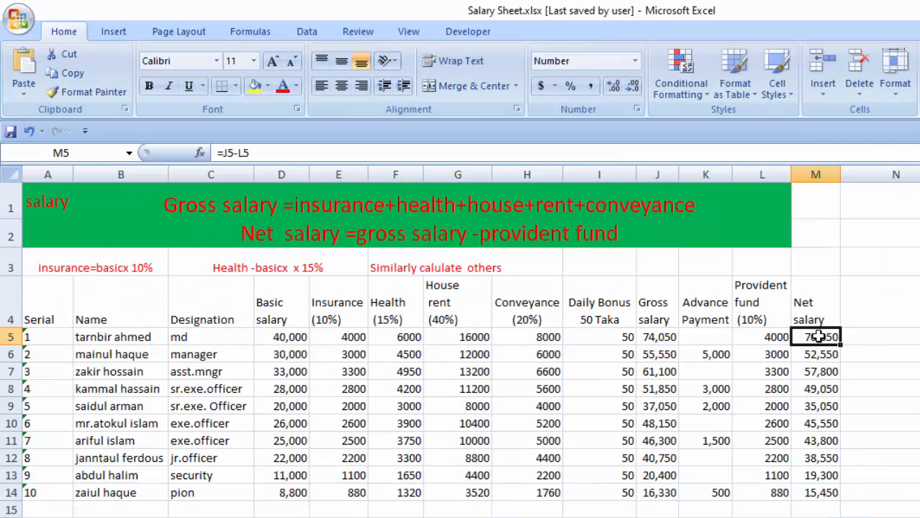
Replace the first employee's net salary formula in M5 with =J5-K5-L5, deducting both the advance payment and provident fund.
click(881, 460)
drag(811, 344, 819, 492)
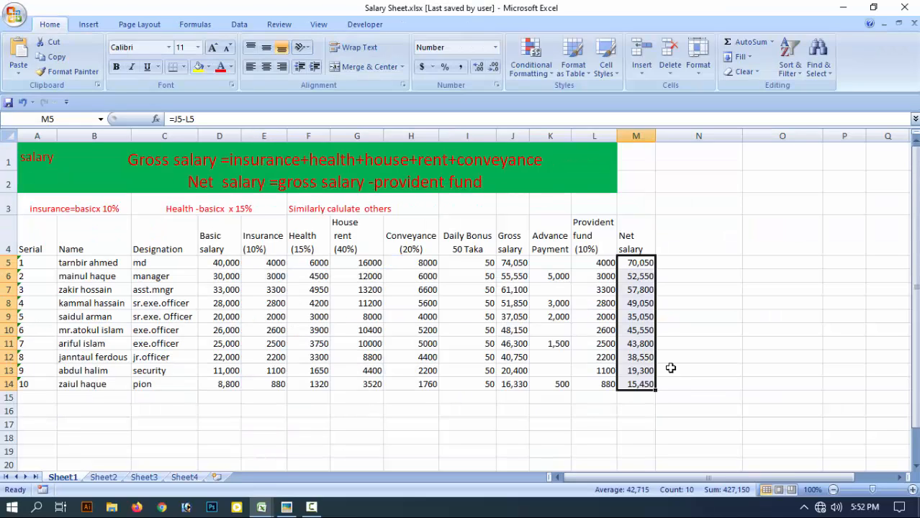
text(=)
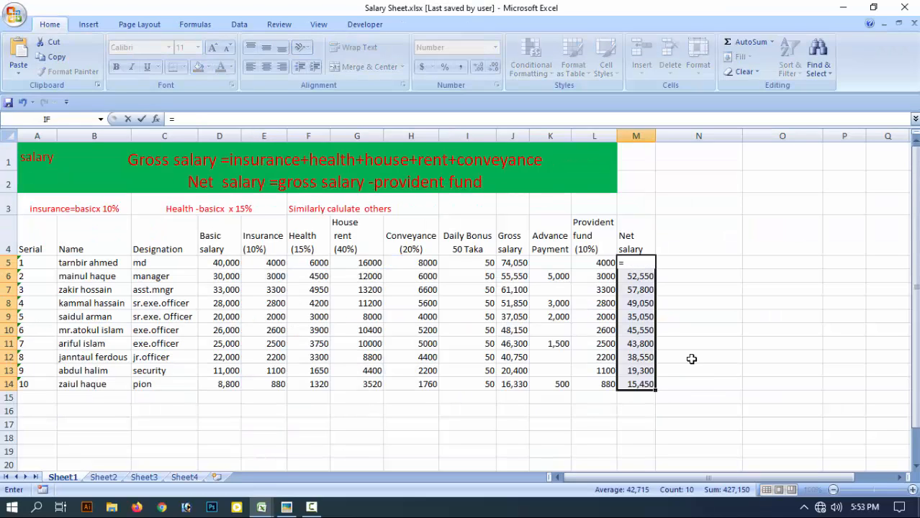
click(513, 264)
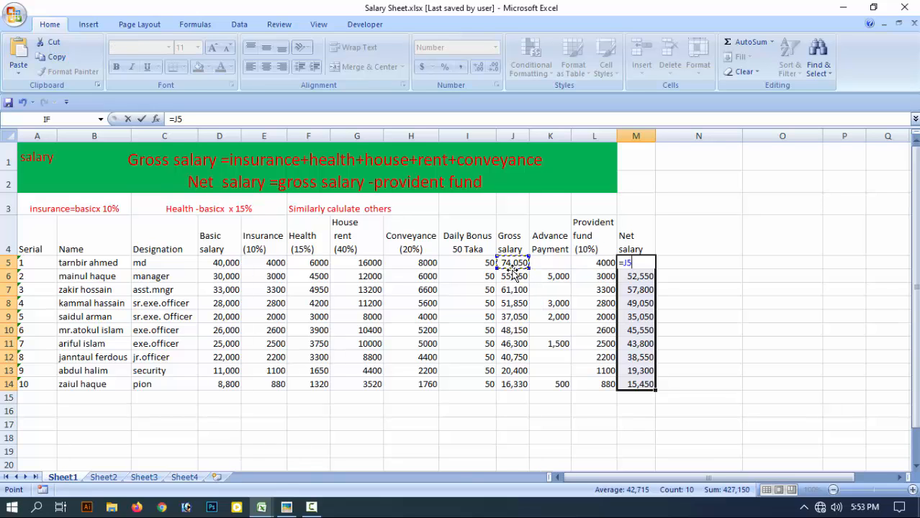
text(-)
click(559, 262)
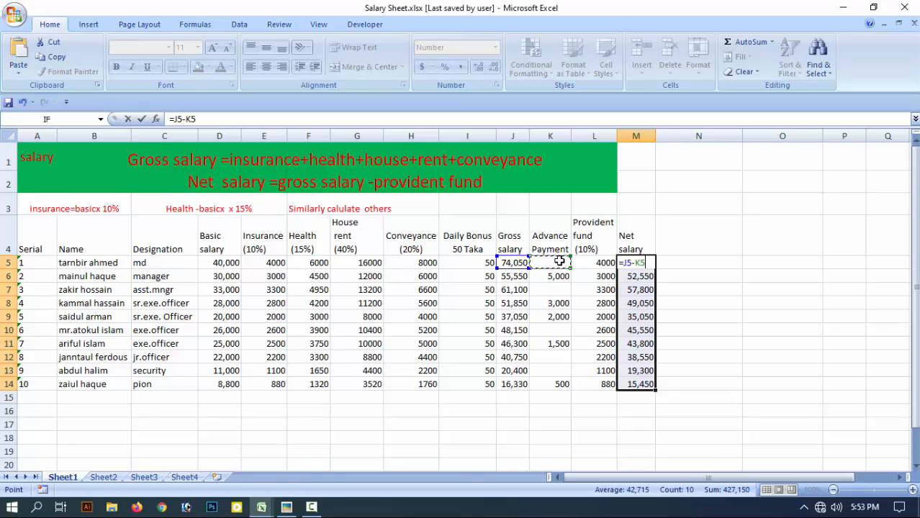
text(-)
click(597, 262)
key(Return)
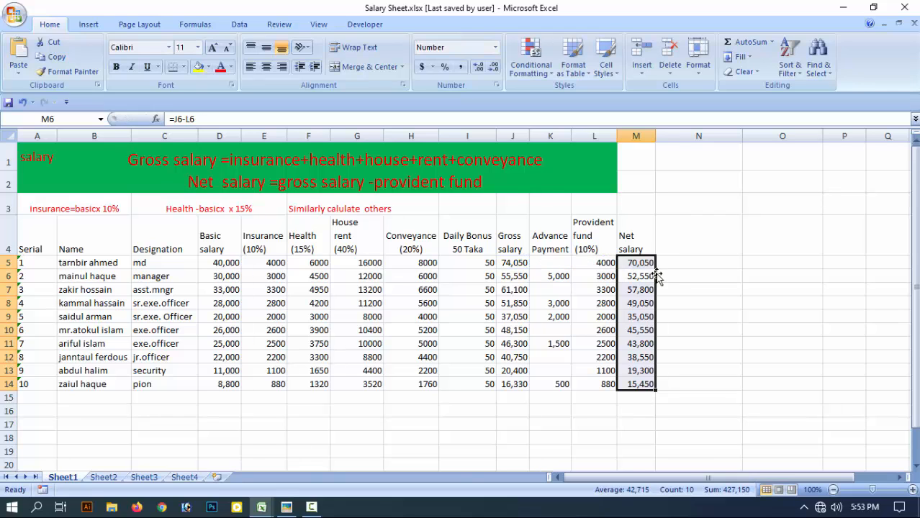
Fill the net salary formula from M5 down through M14.
key(Up)
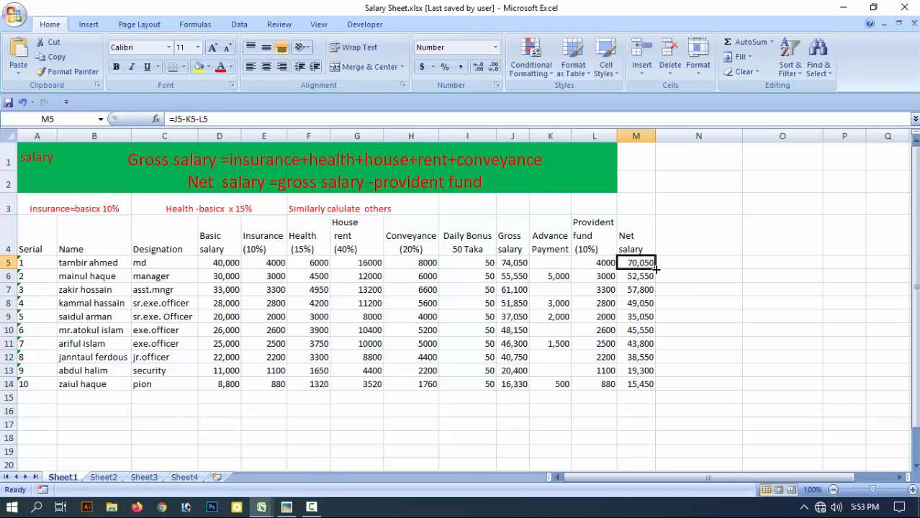
click(655, 269)
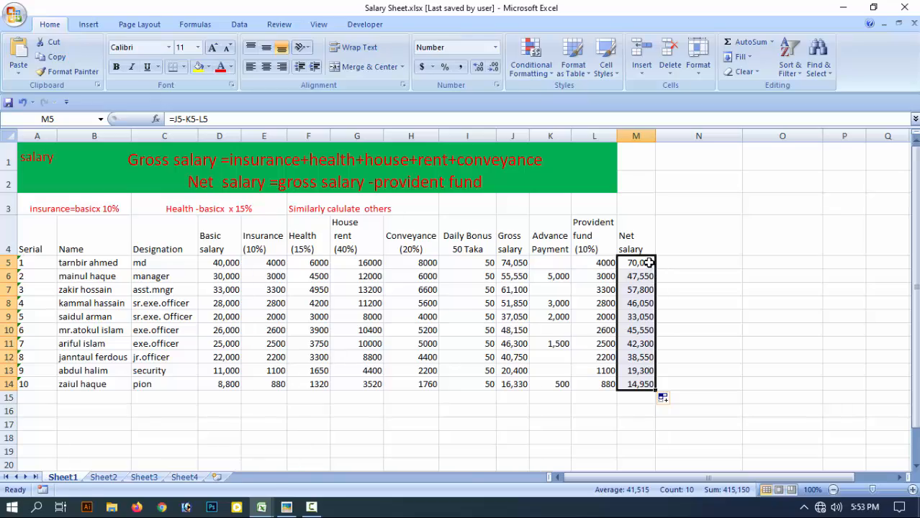
click(649, 263)
click(683, 344)
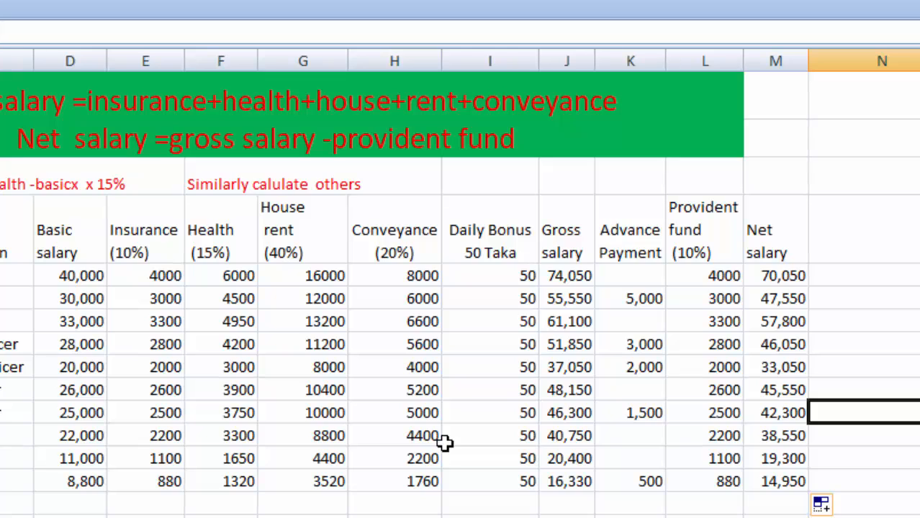
Check the second employee's gross and net salary formulas in row 6 and review the net salary range M5 through M14.
click(566, 295)
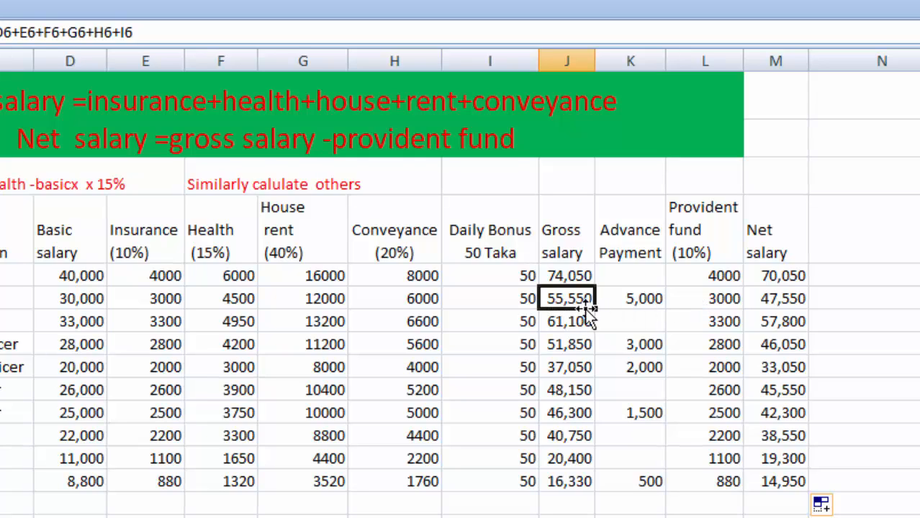
click(770, 303)
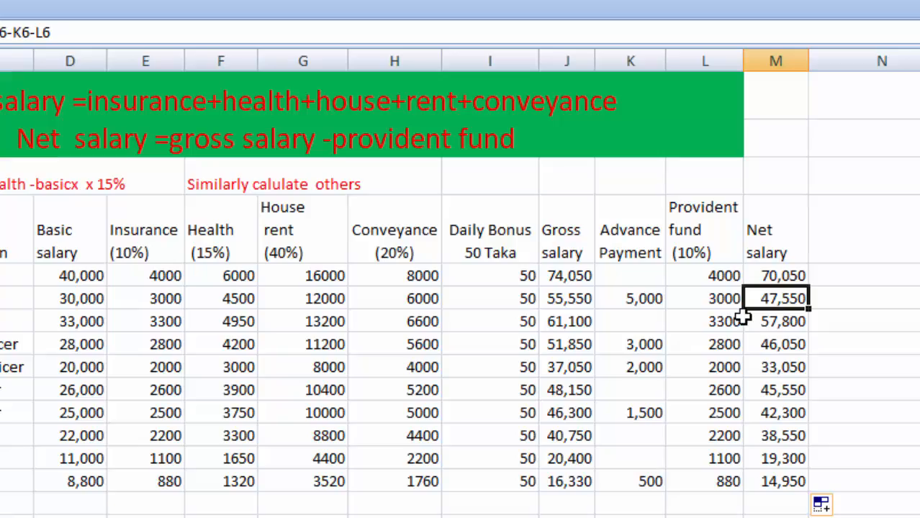
drag(778, 276, 796, 482)
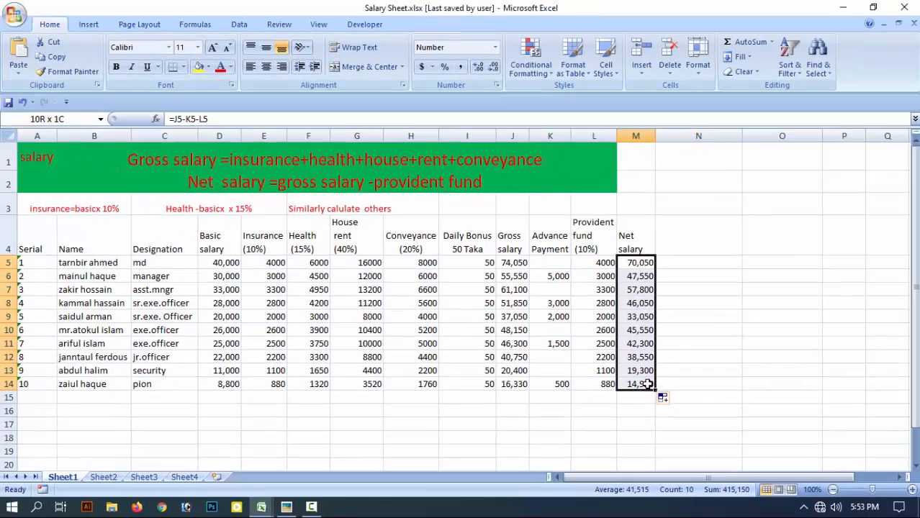
drag(648, 383, 647, 384)
Examine the last employee's entries in row 14, from designation and basic salary through to the net salary formula.
click(228, 385)
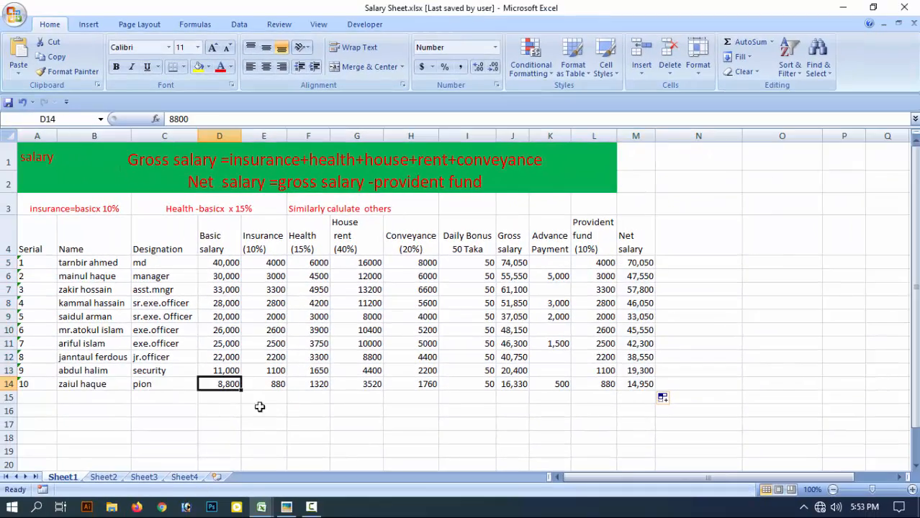
click(154, 387)
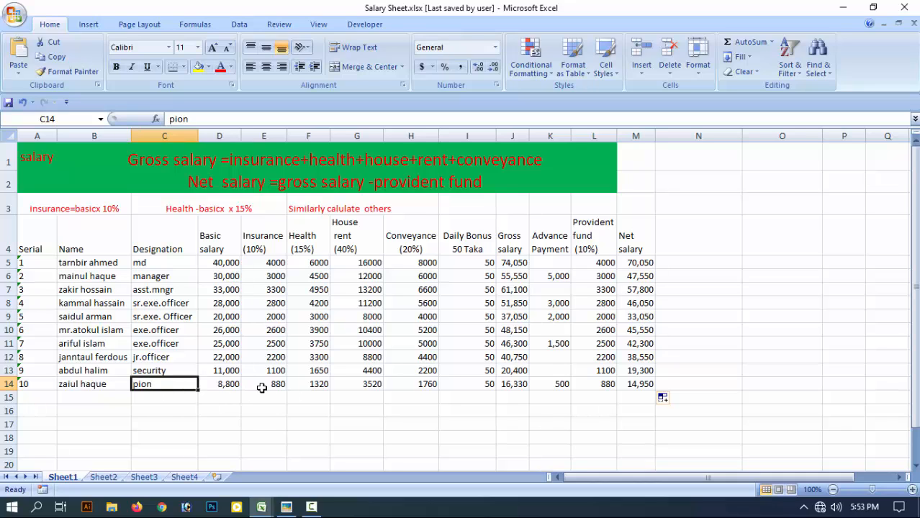
click(229, 385)
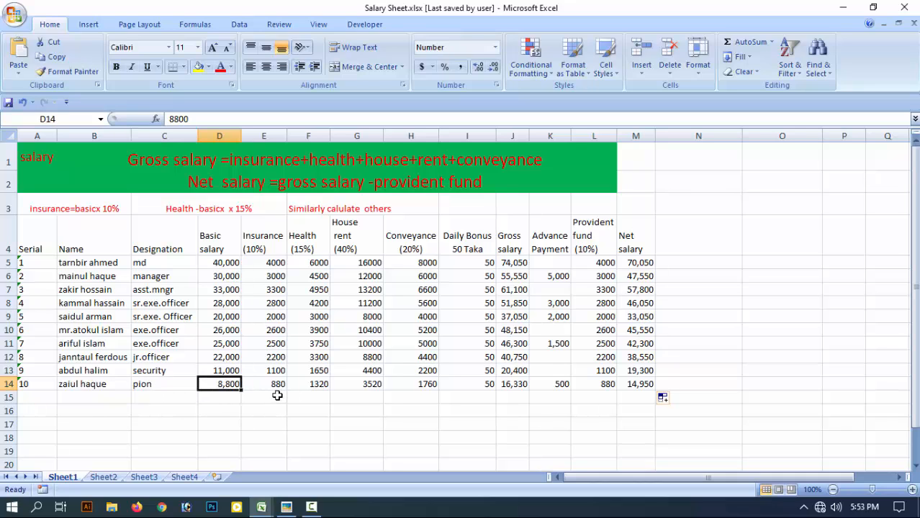
click(632, 387)
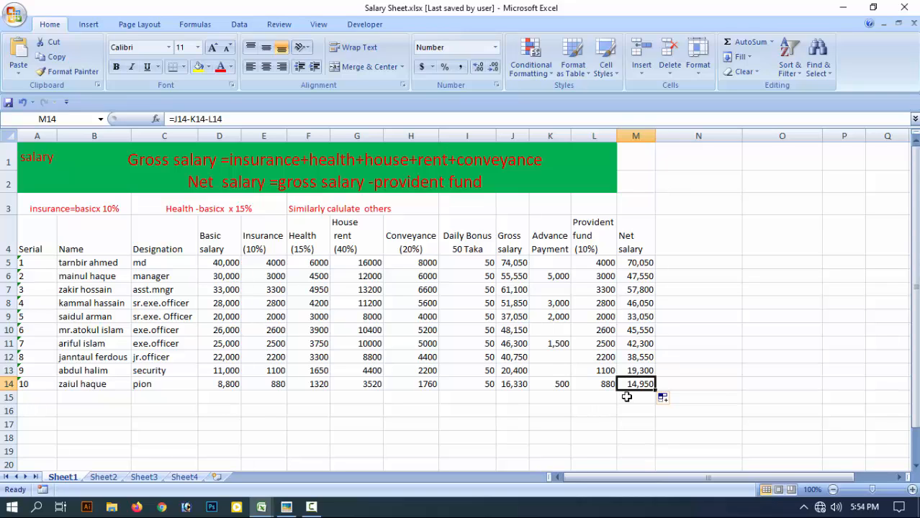
click(665, 331)
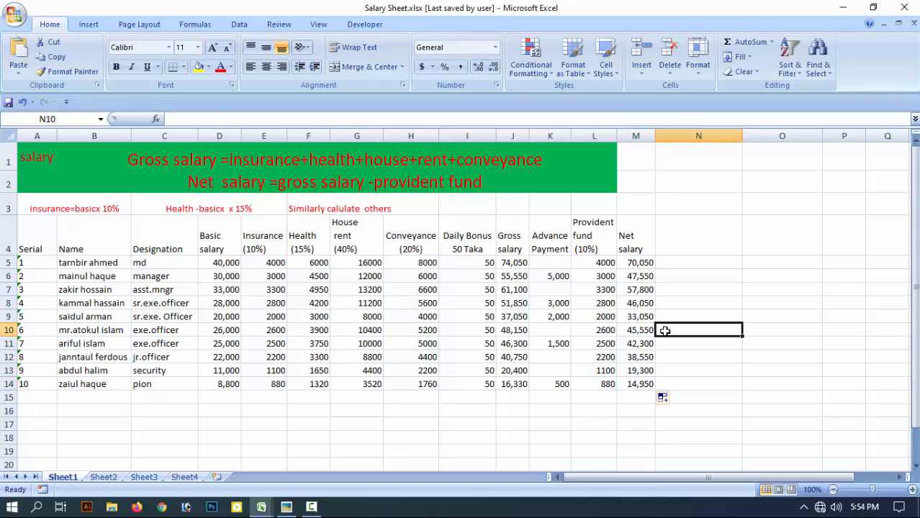
click(698, 236)
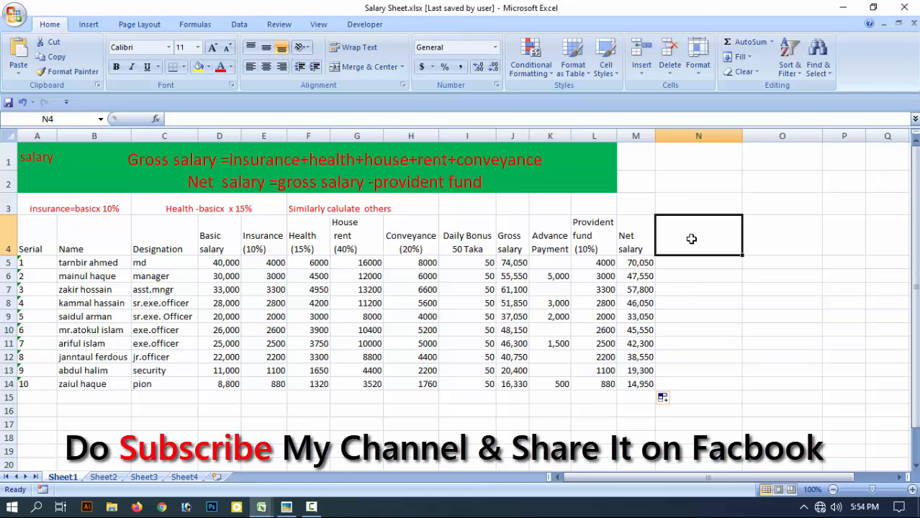